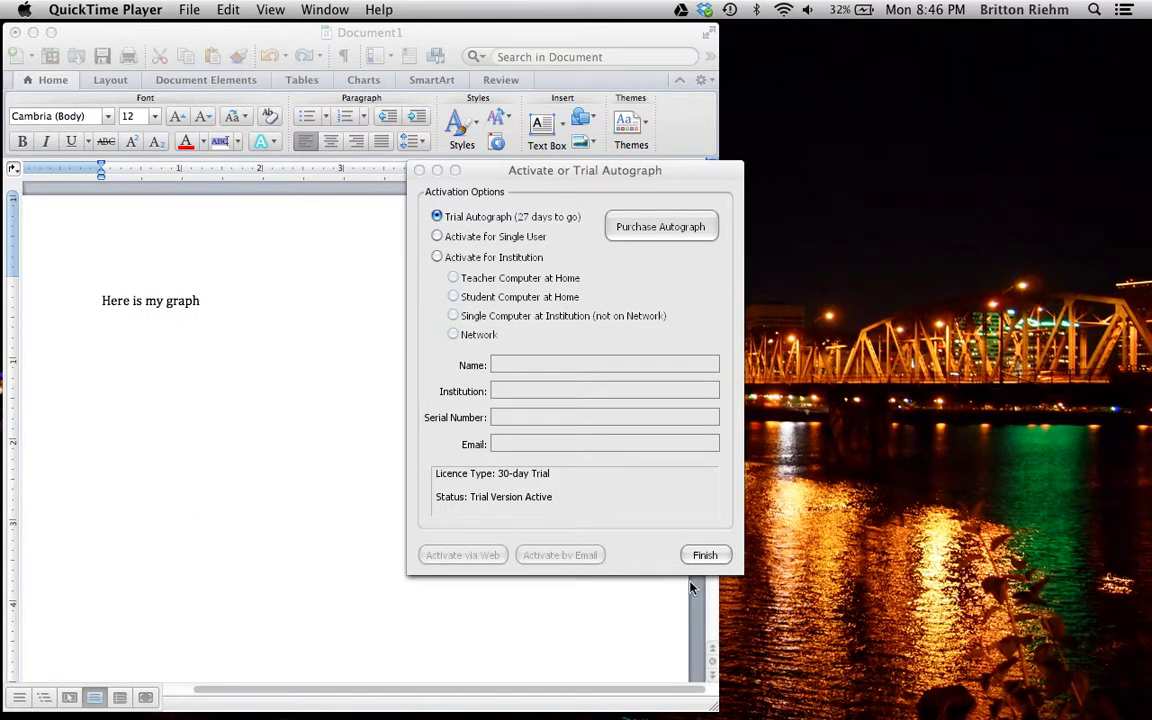
# Step: Continue with the Autograph trial and start the program at the Advanced level
pyautogui.click(705, 555)
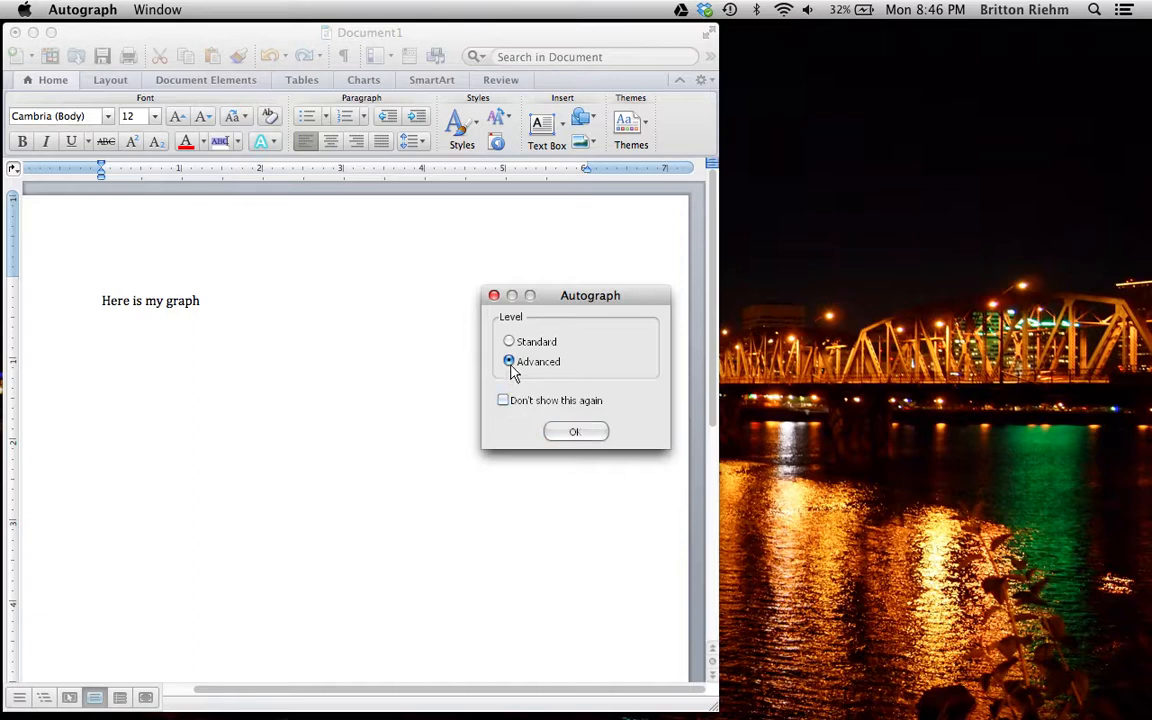
pyautogui.click(568, 432)
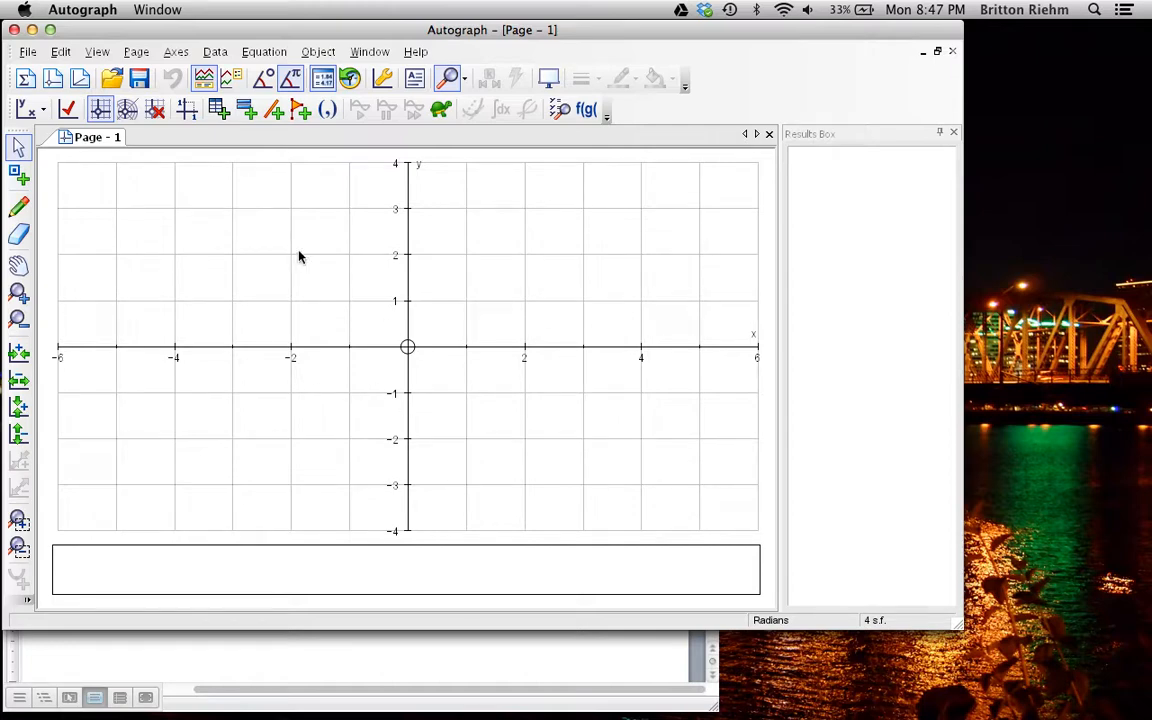
# Step: Add the equation y=√(25+x²)+√(9+(8−x)²) to the graph page
pyautogui.click(243, 116)
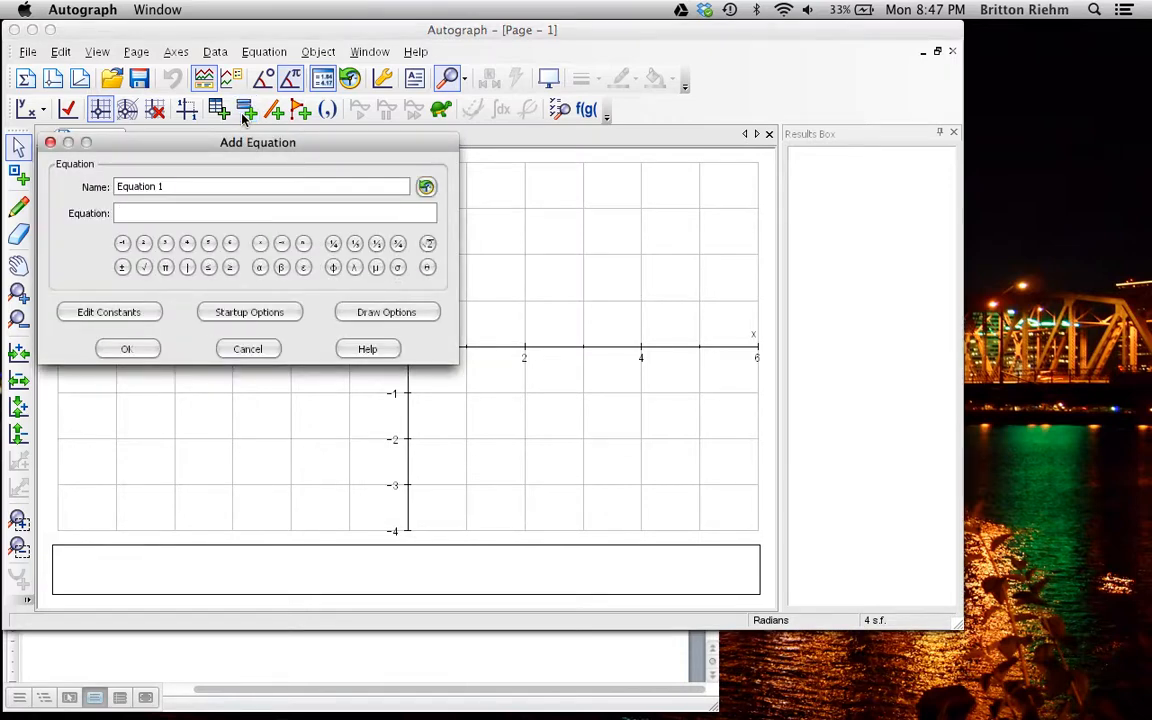
pyautogui.write('y=')
pyautogui.click(144, 267)
pyautogui.write('(25')
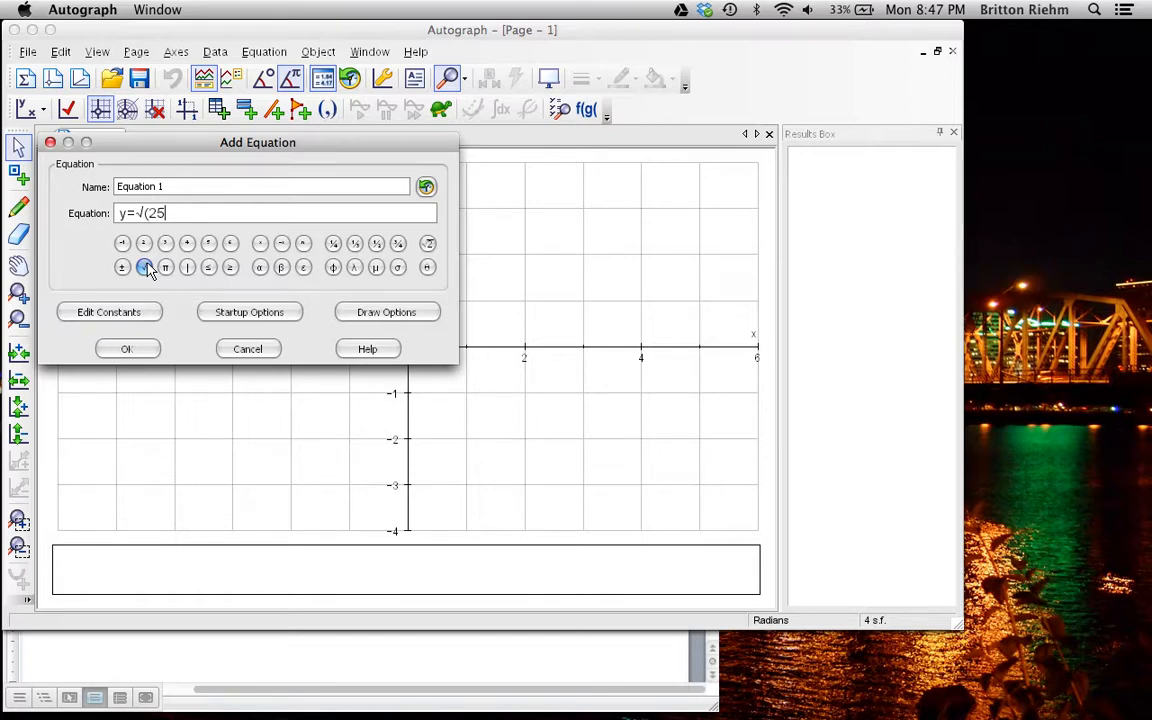
pyautogui.write('+x')
pyautogui.click(144, 245)
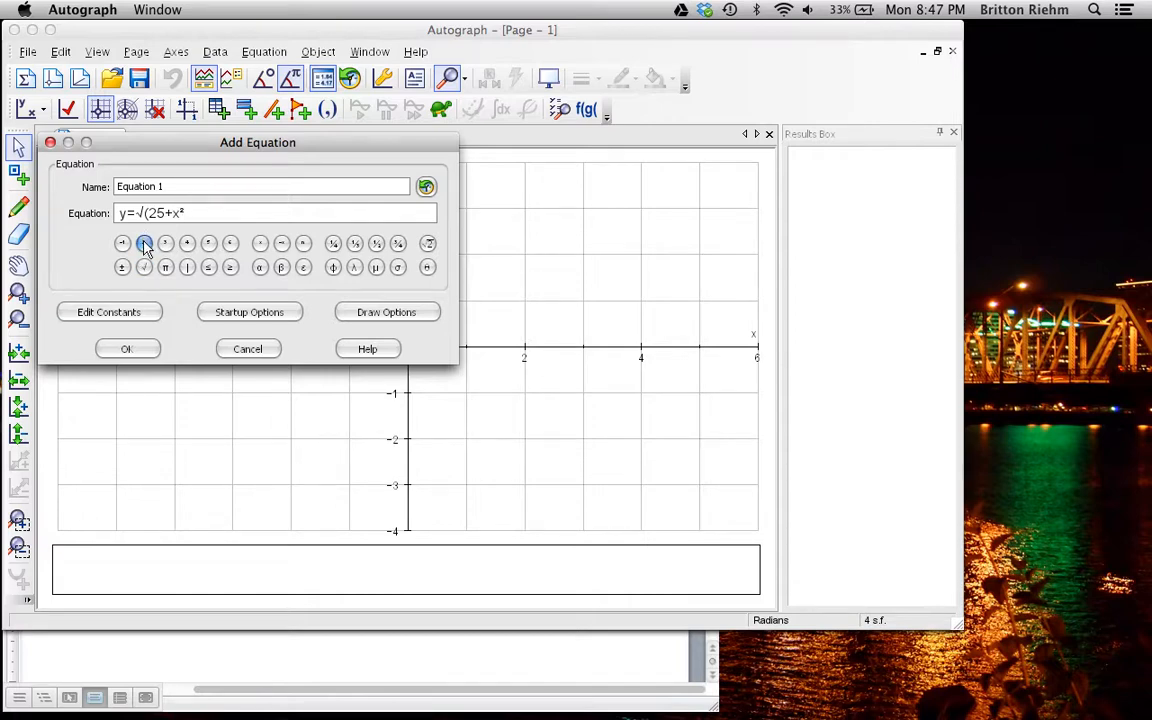
pyautogui.write(')+')
pyautogui.click(144, 267)
pyautogui.write('(9+(')
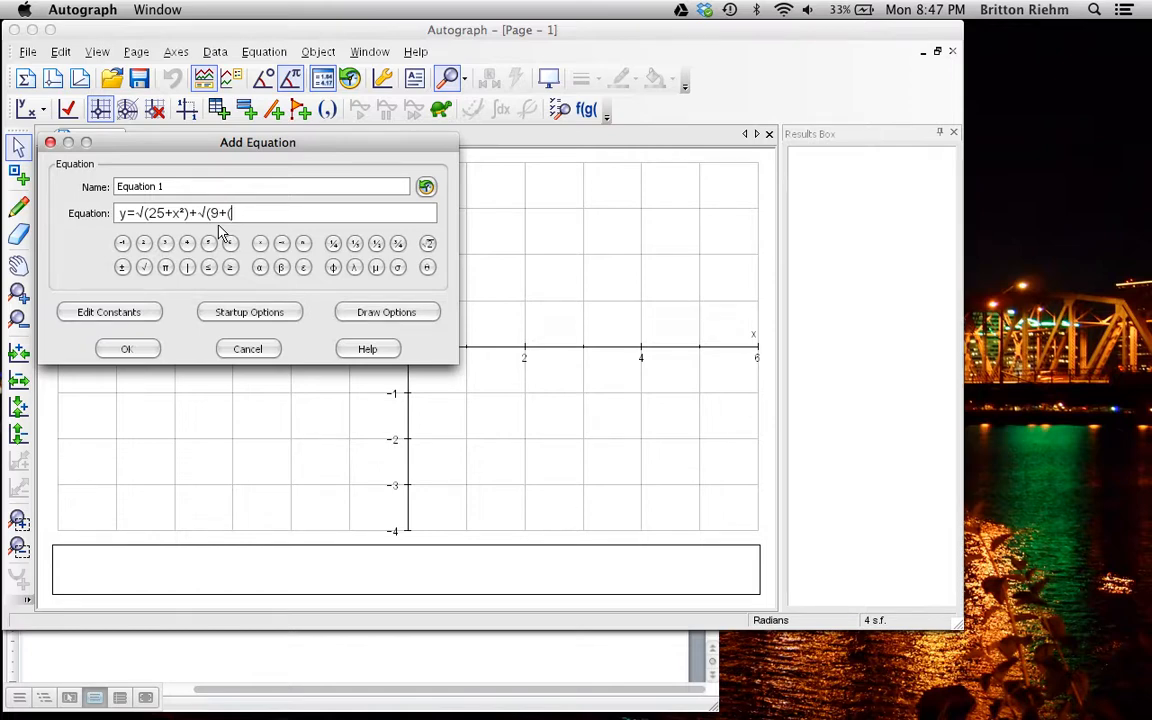
pyautogui.write('8-x)')
pyautogui.click(143, 243)
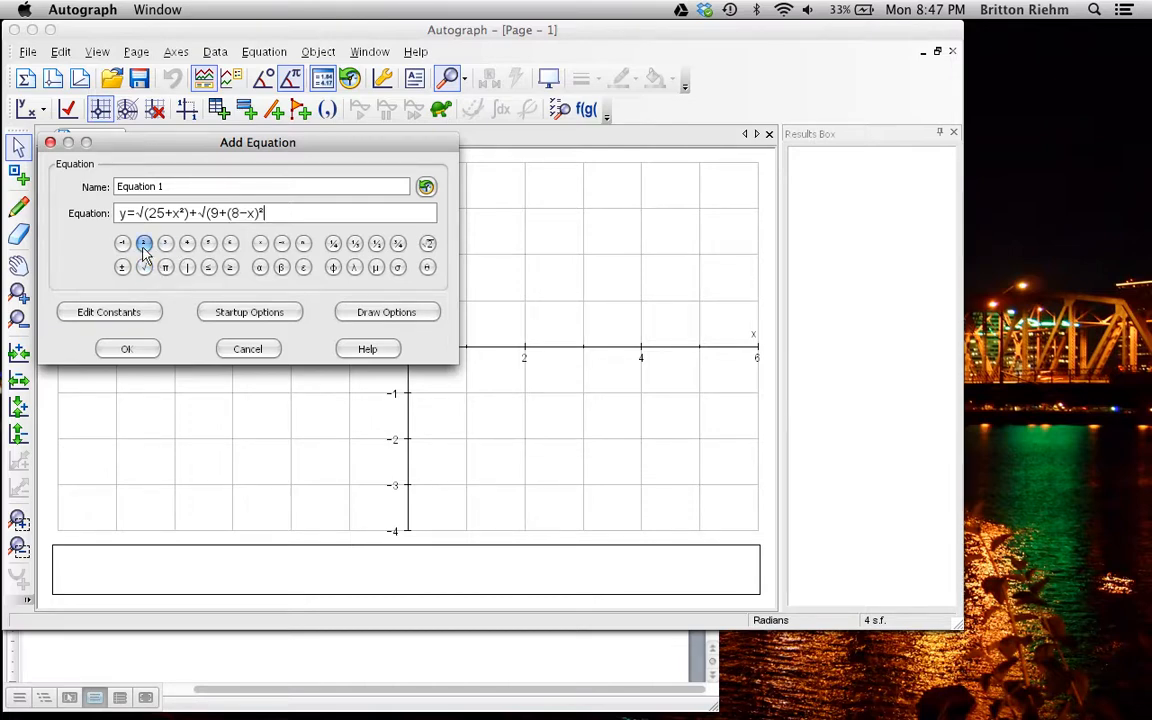
pyautogui.write(')')
pyautogui.click(127, 350)
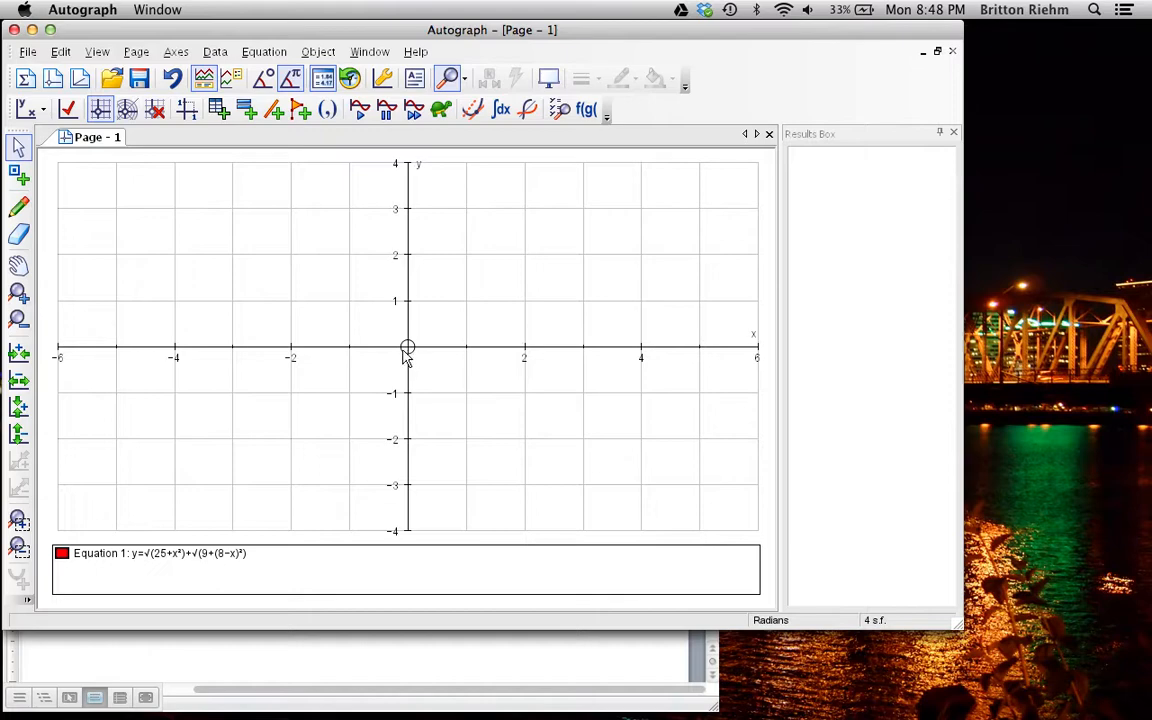
# Step: Zoom out until the curve shows and shift the graph so the origin sits near its lower-left corner
pyautogui.click(18, 320)
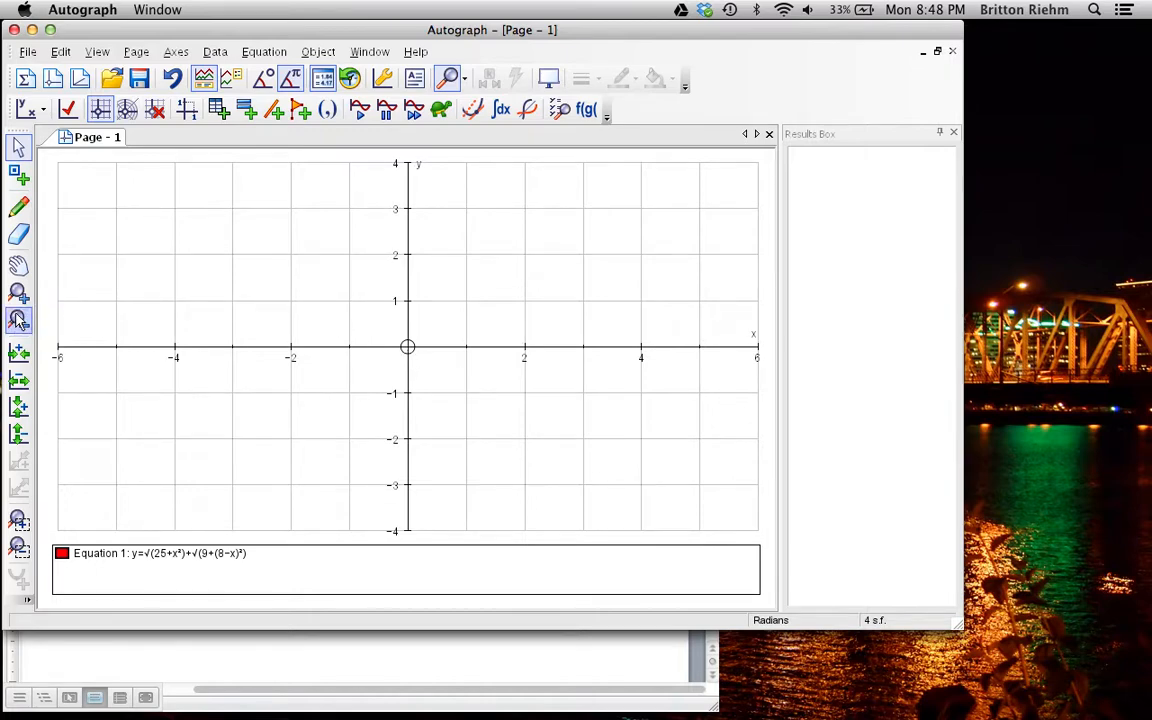
pyautogui.click(578, 204)
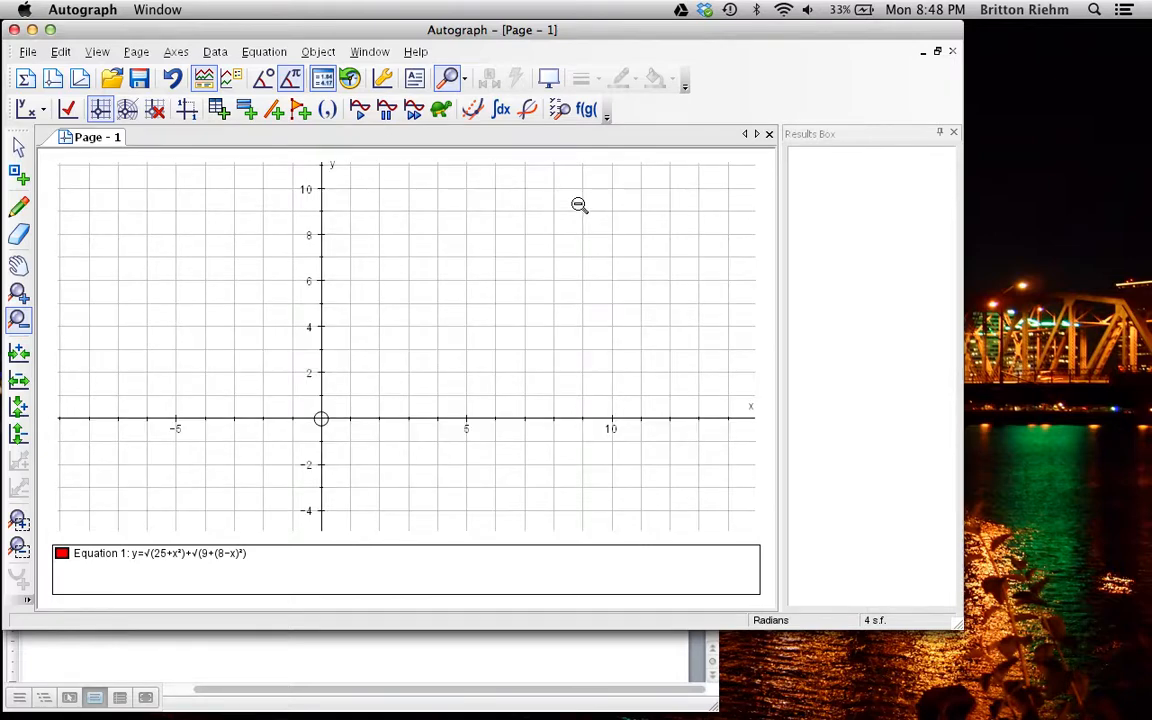
pyautogui.click(578, 204)
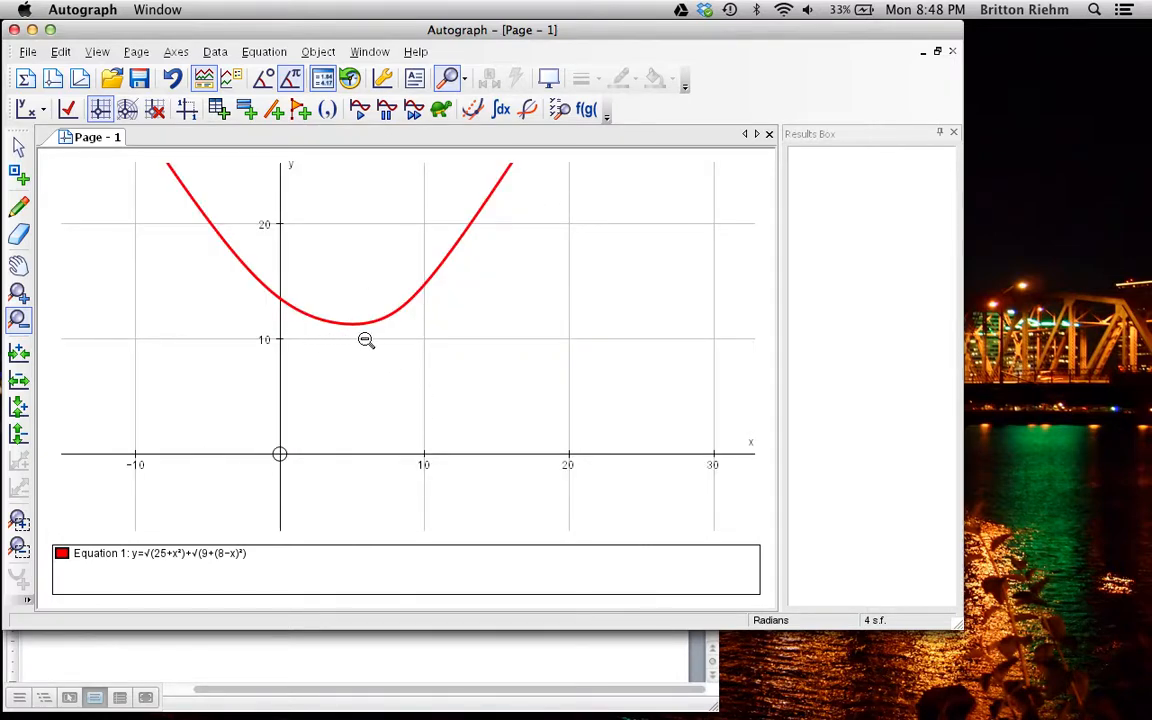
pyautogui.click(18, 264)
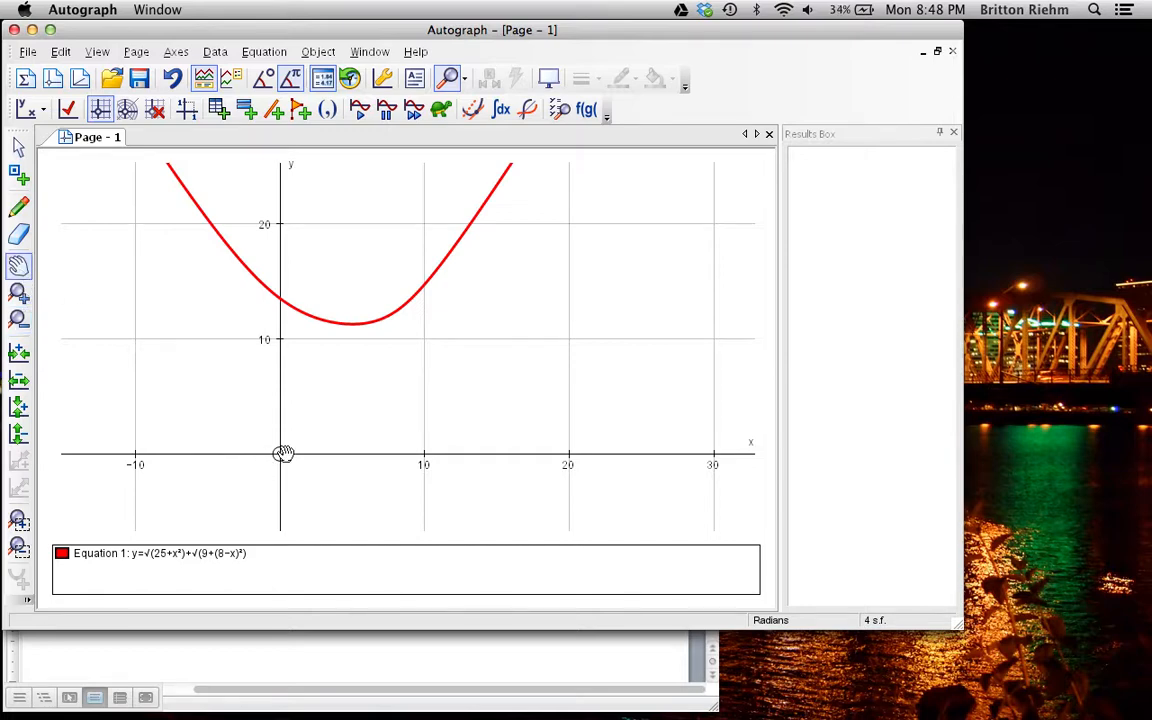
pyautogui.moveTo(283, 453); pyautogui.dragTo(92, 500)
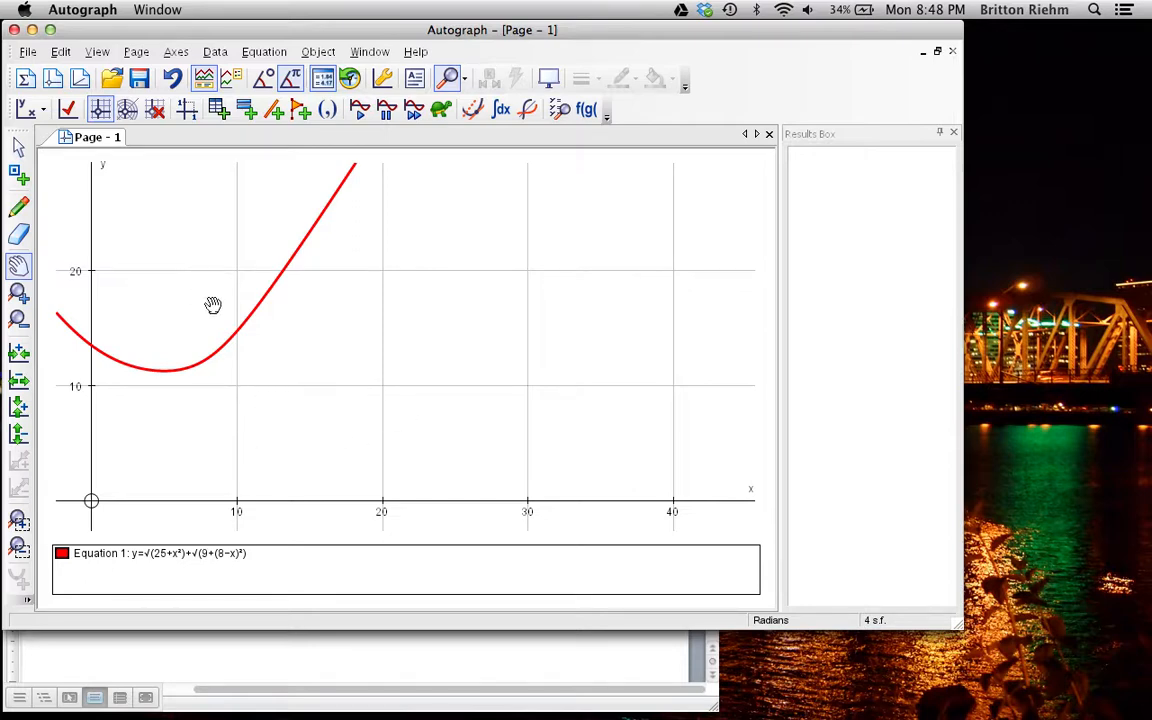
# Step: Open the axes settings beside the curve and set the x-axis maximum to 20
pyautogui.click(177, 52)
pyautogui.click(196, 76)
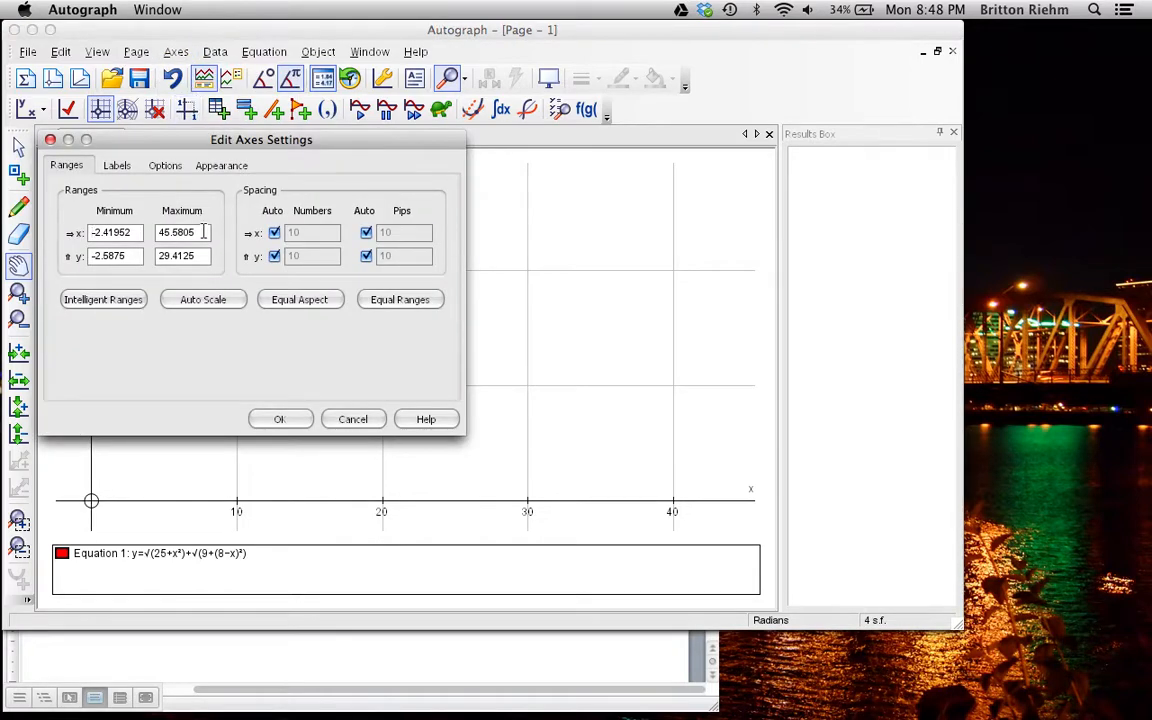
pyautogui.moveTo(201, 142); pyautogui.dragTo(786, 262)
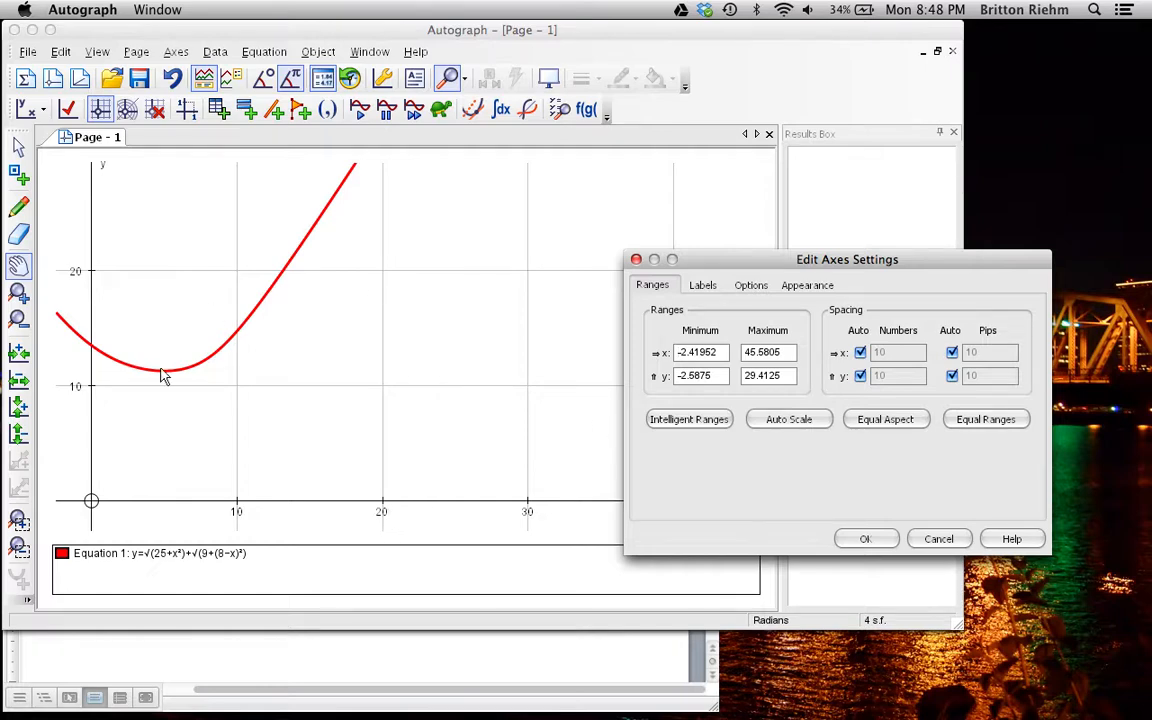
pyautogui.press('Tab')
pyautogui.write('20')
# Step: Turn off automatic spacing for both axes and set number spacing to 5 and pip spacing to 1
pyautogui.click(860, 353)
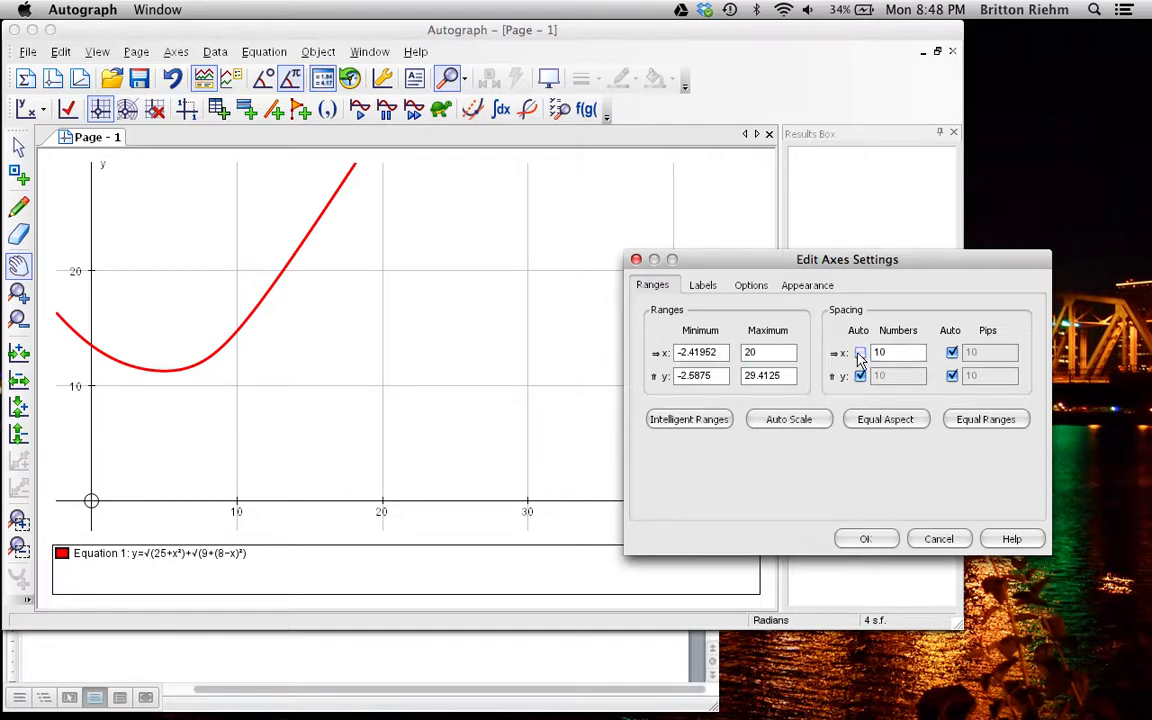
pyautogui.click(860, 375)
pyautogui.click(951, 353)
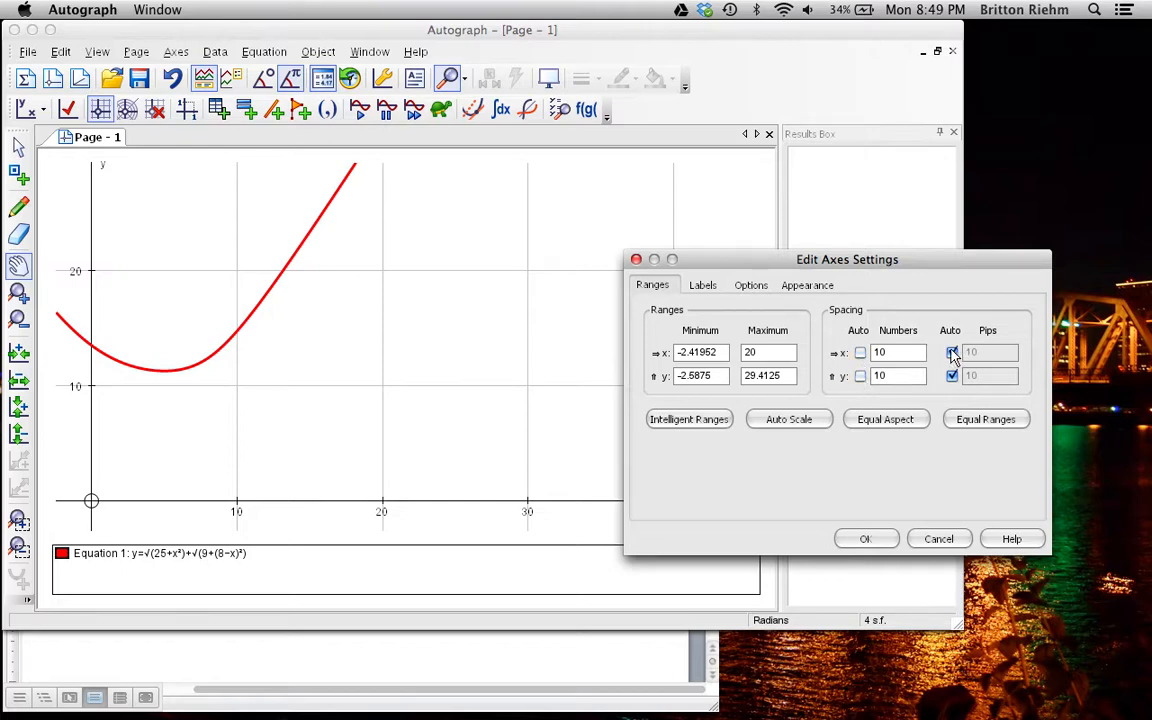
pyautogui.click(951, 376)
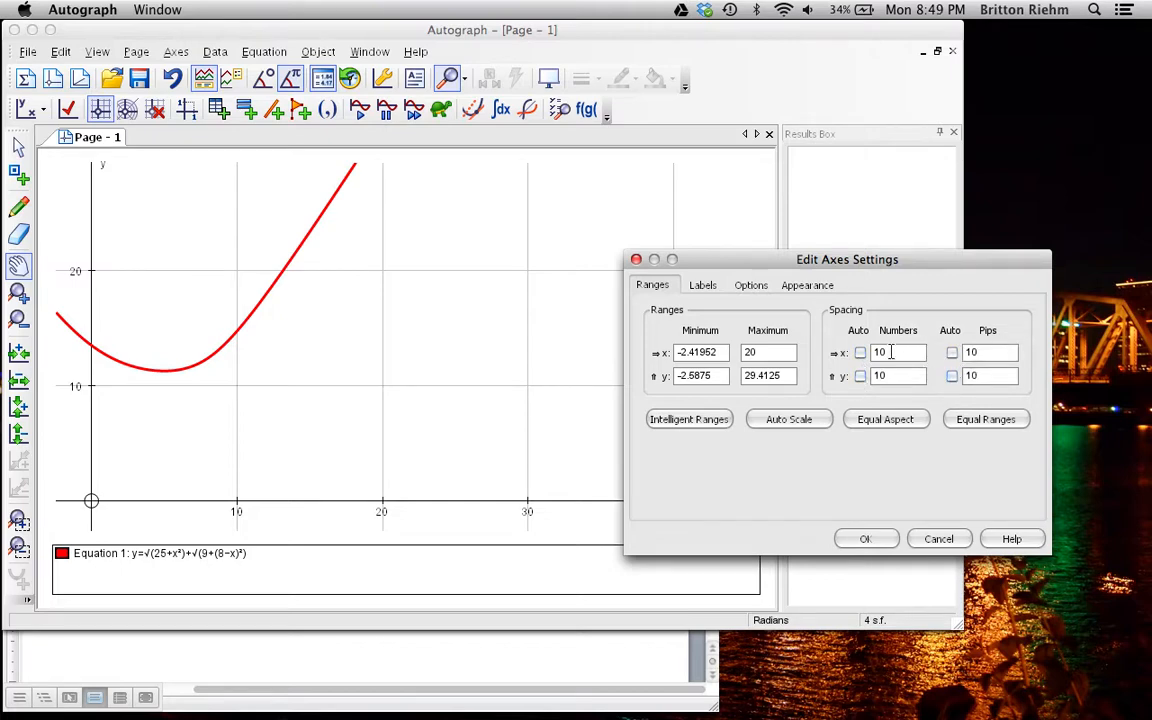
pyautogui.moveTo(900, 353); pyautogui.dragTo(864, 353)
pyautogui.write('5')
pyautogui.moveTo(900, 376); pyautogui.dragTo(841, 377)
pyautogui.write('5')
pyautogui.moveTo(990, 352); pyautogui.dragTo(952, 354)
pyautogui.write('1')
pyautogui.moveTo(985, 376); pyautogui.dragTo(954, 378)
pyautogui.write('1')
# Step: Label the x-axis "This is an axis" and the y-axis "this is another axis"
pyautogui.click(700, 290)
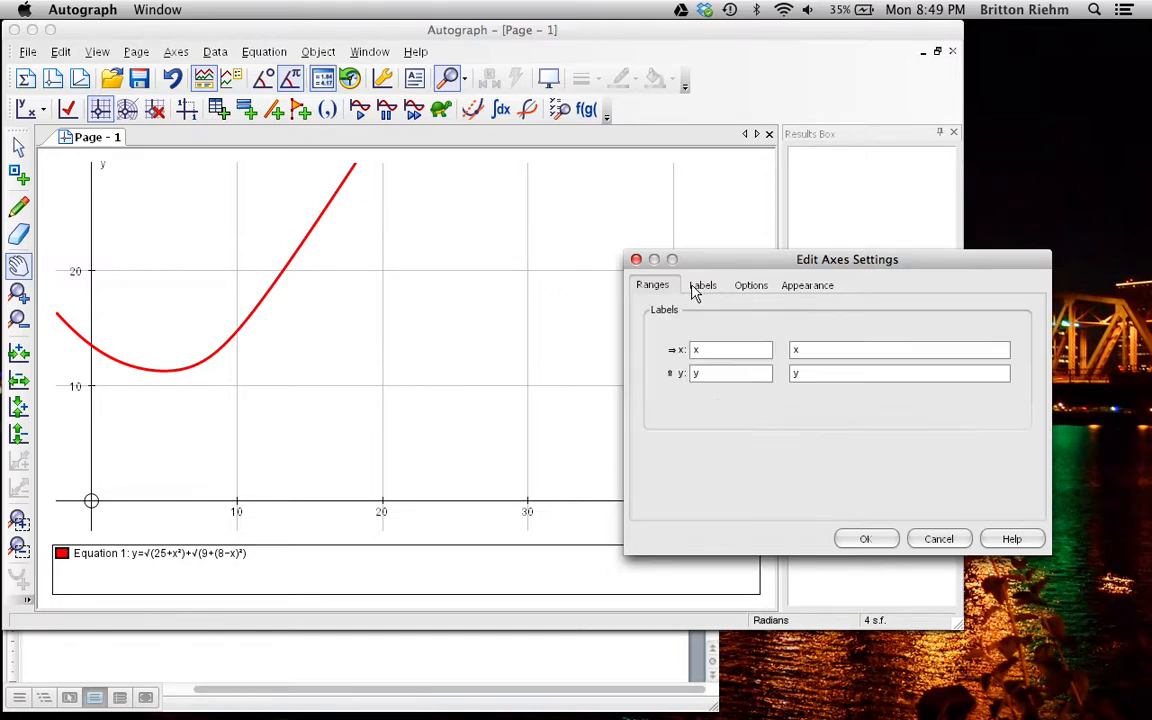
pyautogui.doubleClick(807, 349)
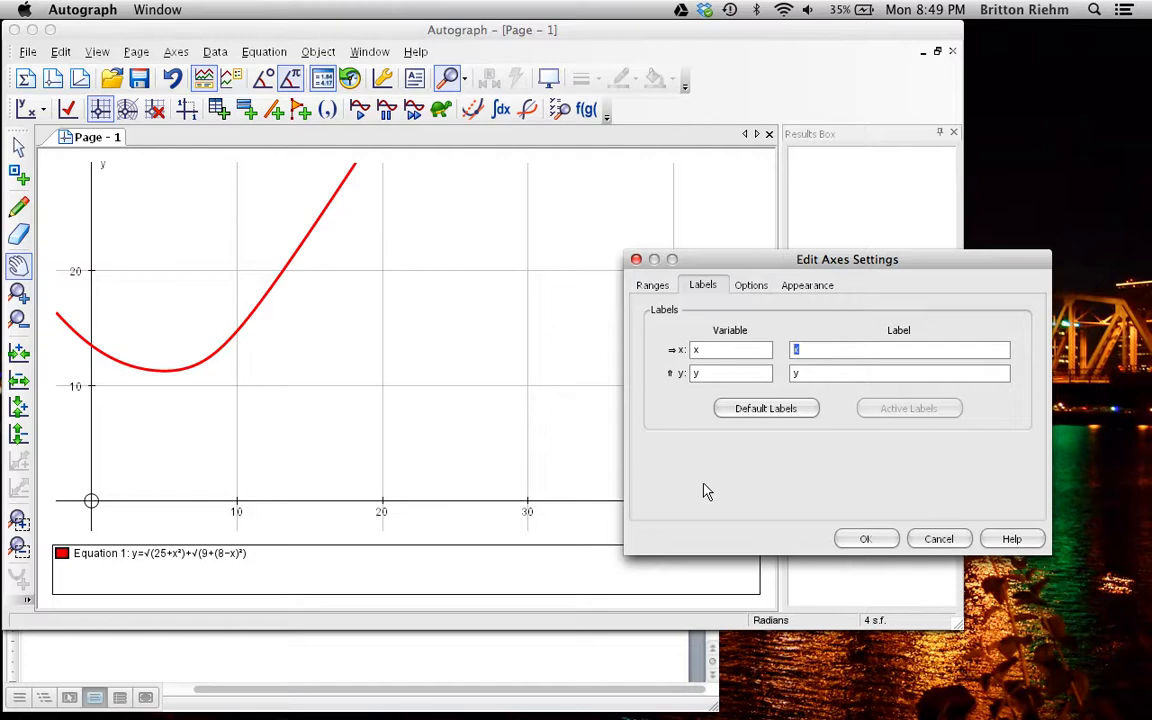
pyautogui.write('This is an axis')
pyautogui.doubleClick(796, 373)
pyautogui.write('axis')
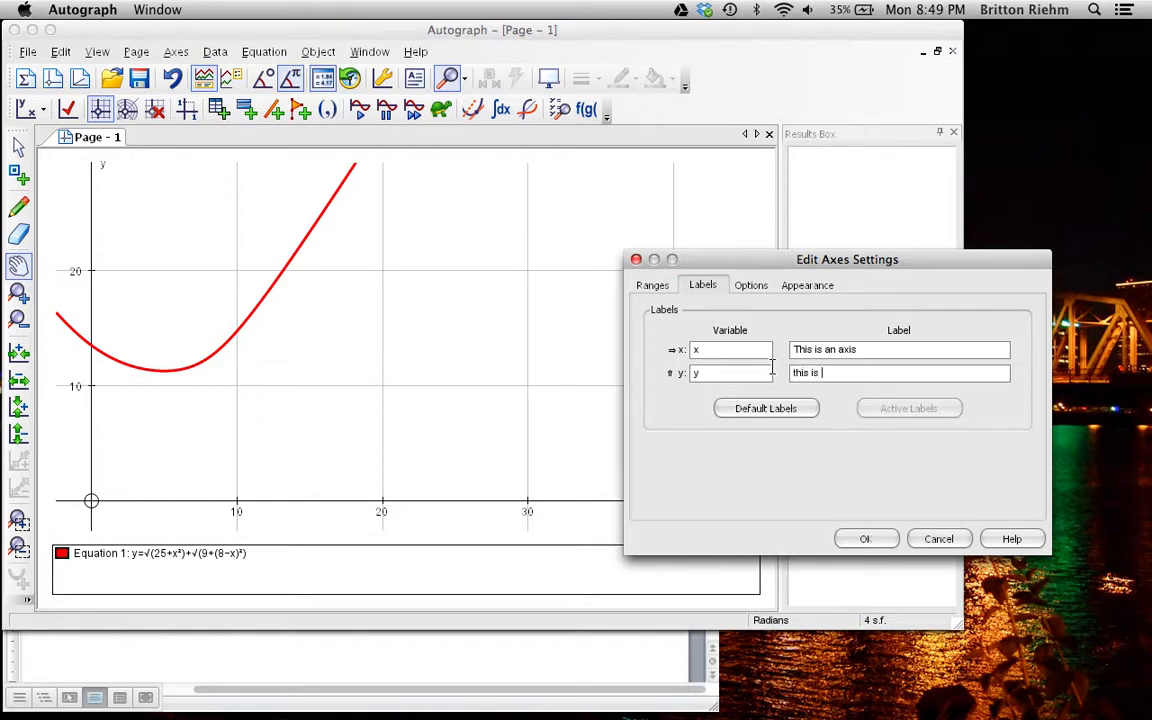
pyautogui.press('BackSpace')
# Step: Set the font of the axes labels to bold, size 12
pyautogui.click(812, 290)
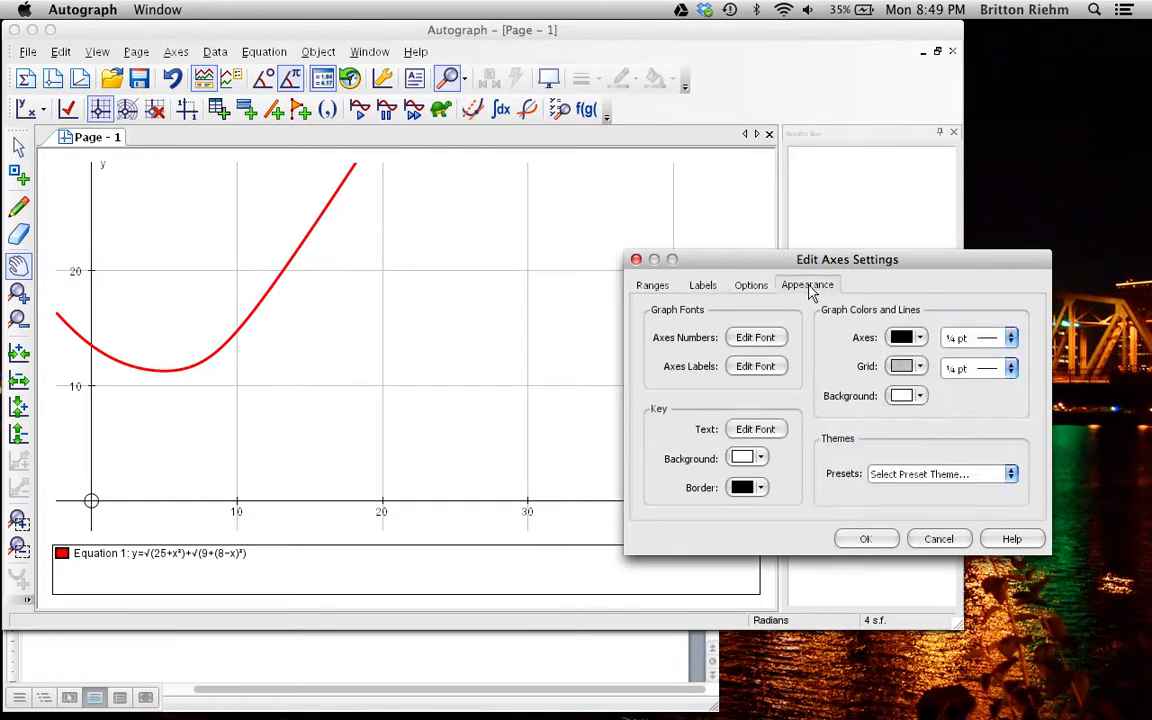
pyautogui.click(757, 343)
pyautogui.click(755, 366)
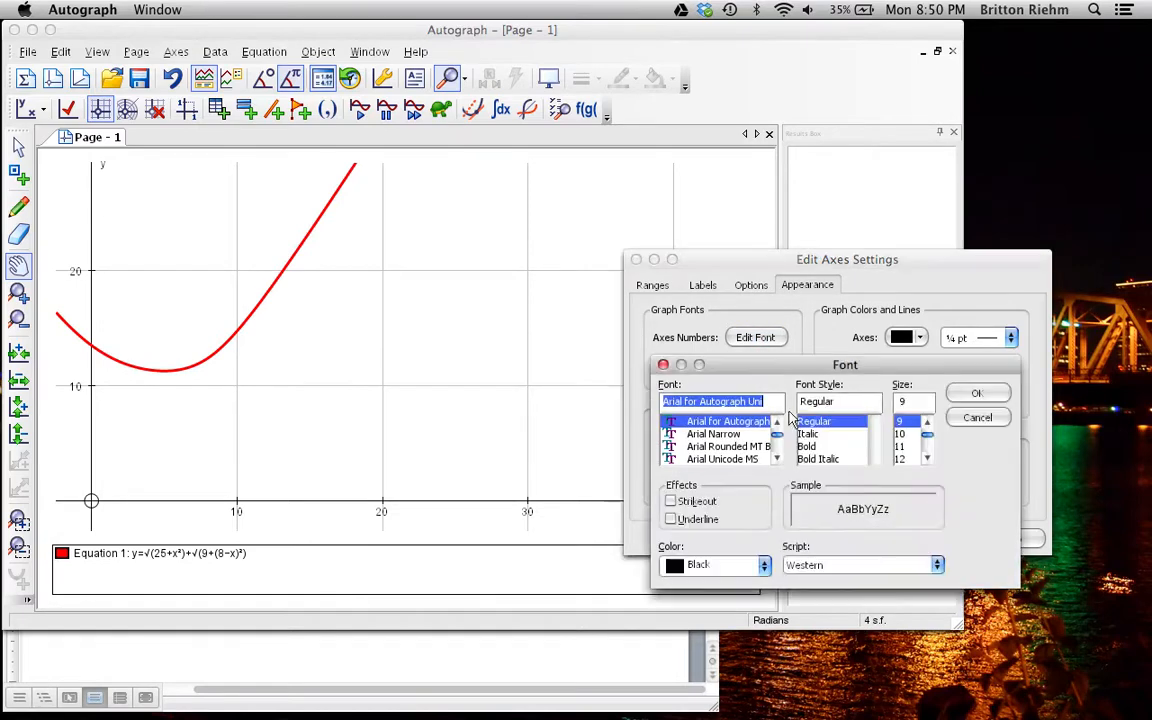
pyautogui.click(900, 458)
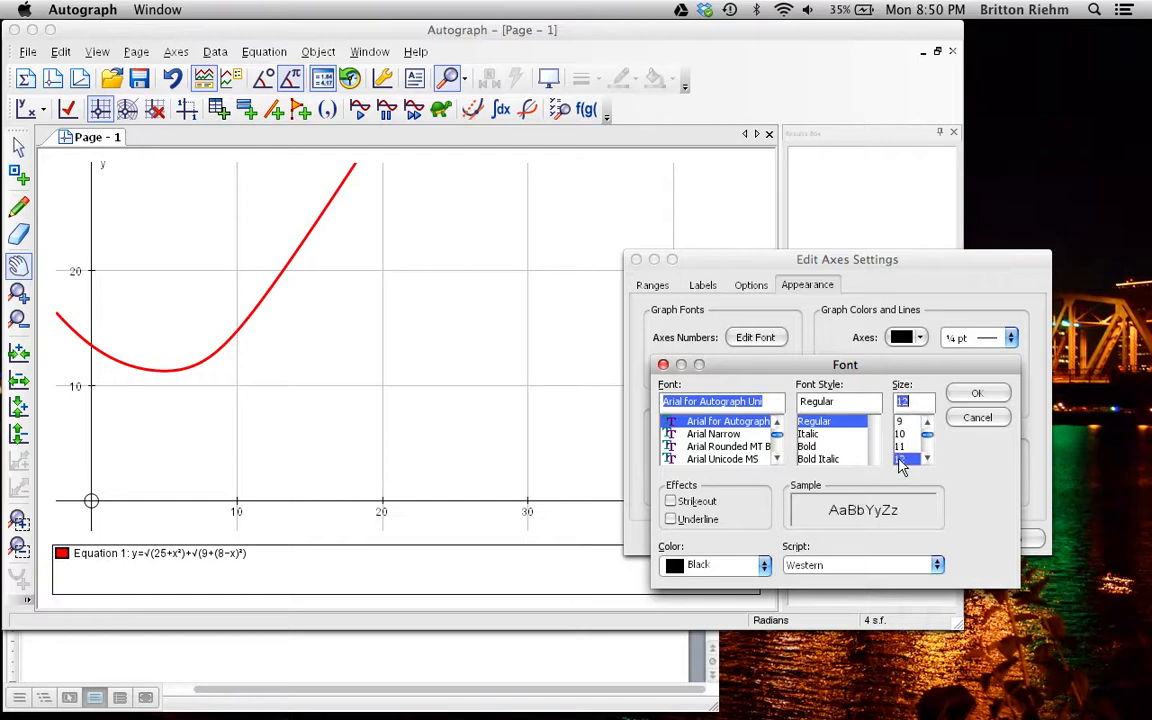
pyautogui.click(810, 446)
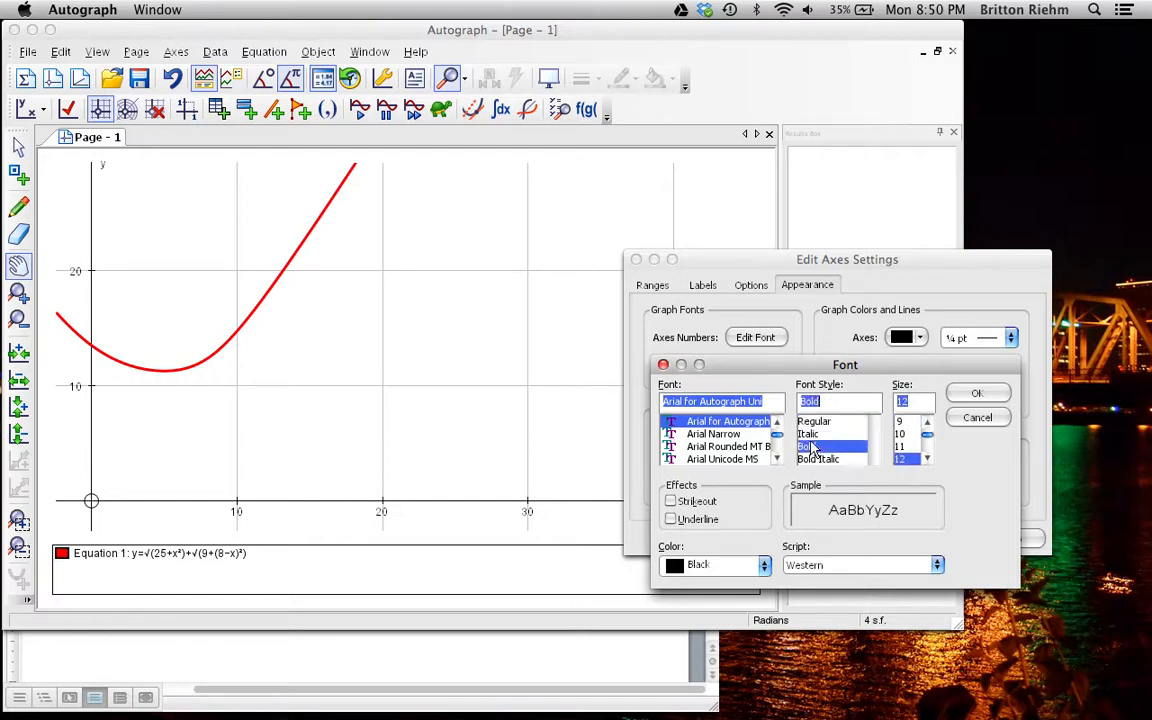
pyautogui.click(977, 395)
pyautogui.click(972, 394)
pyautogui.click(994, 398)
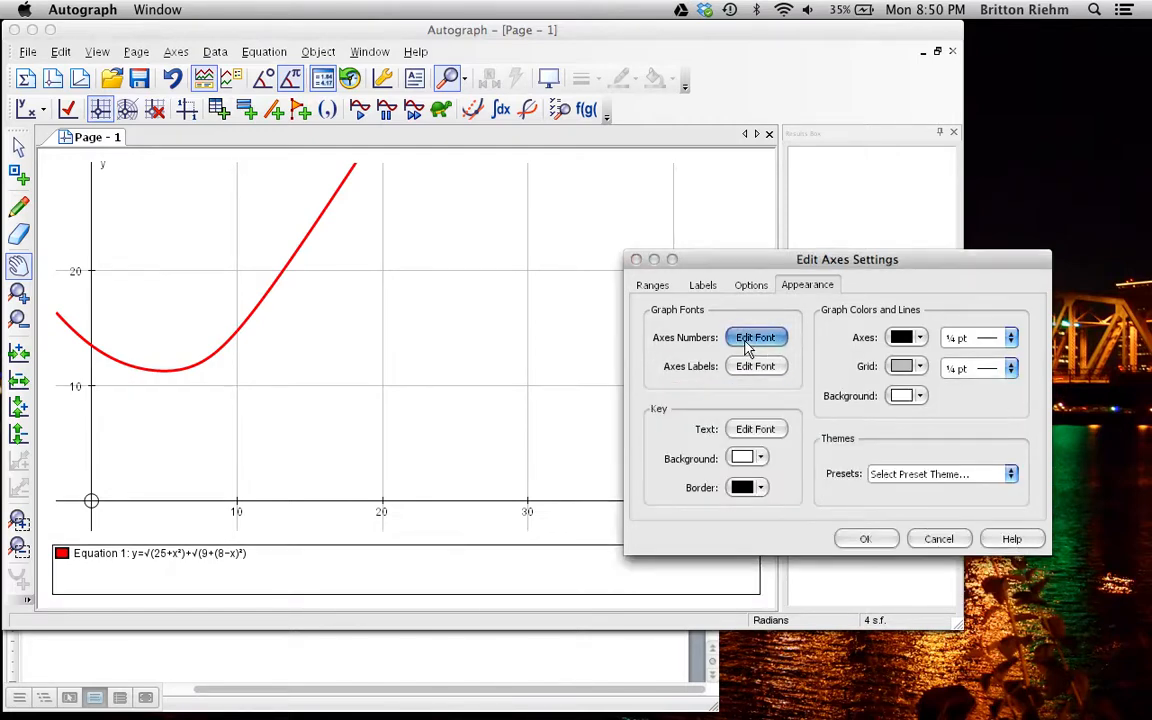
# Step: Set the axes numbers' font size to 12 and apply the axes settings
pyautogui.click(750, 339)
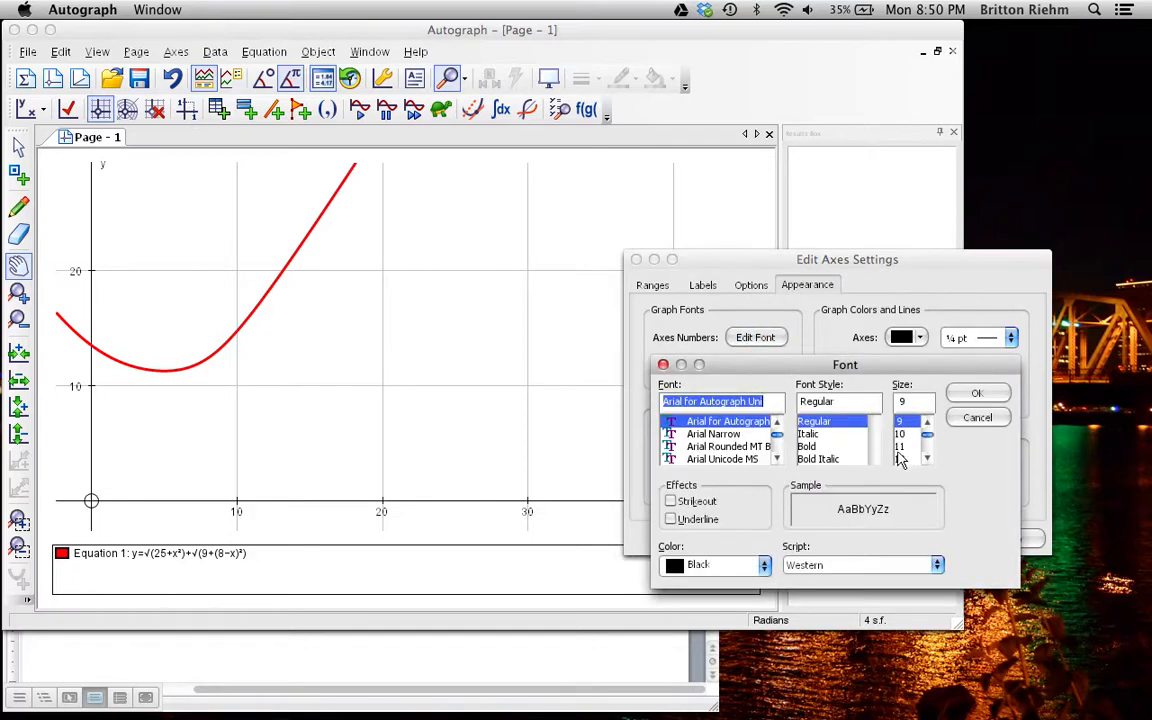
pyautogui.click(900, 458)
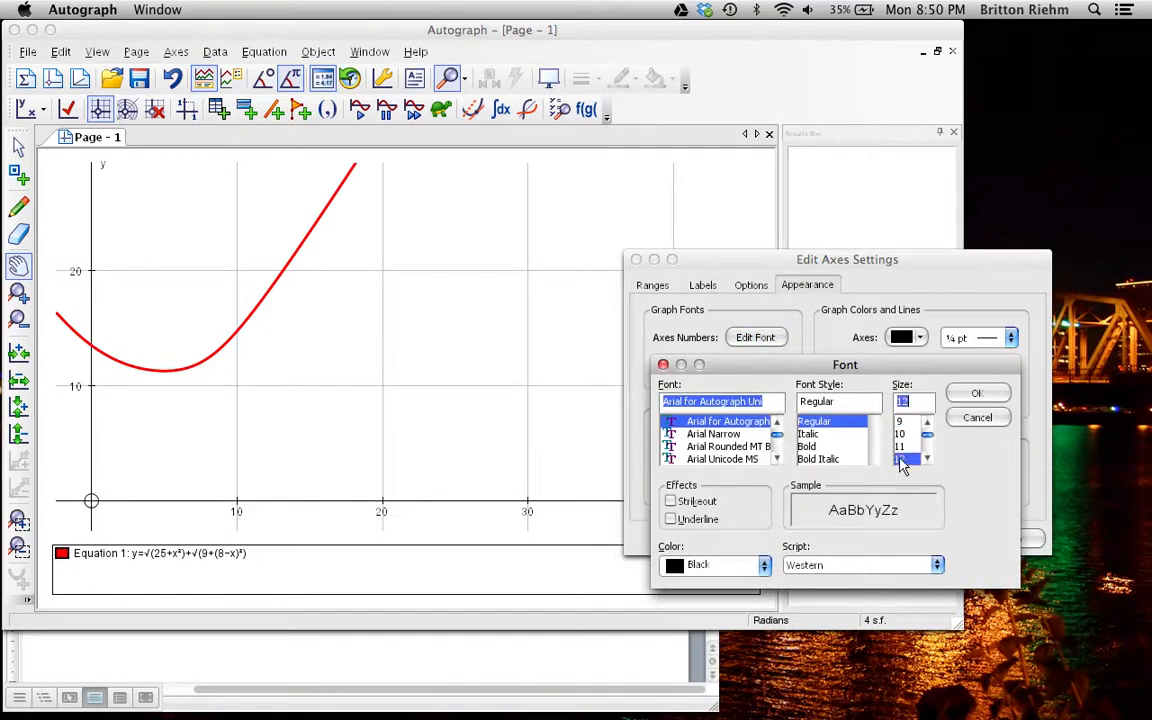
pyautogui.click(960, 395)
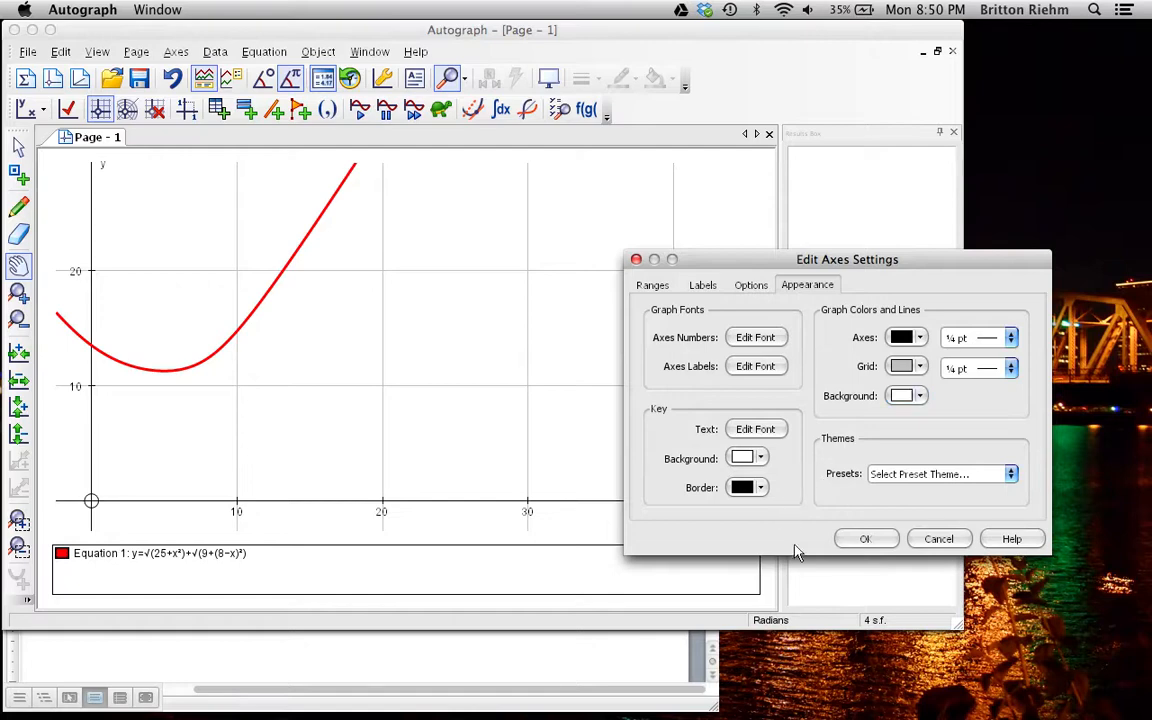
pyautogui.click(866, 539)
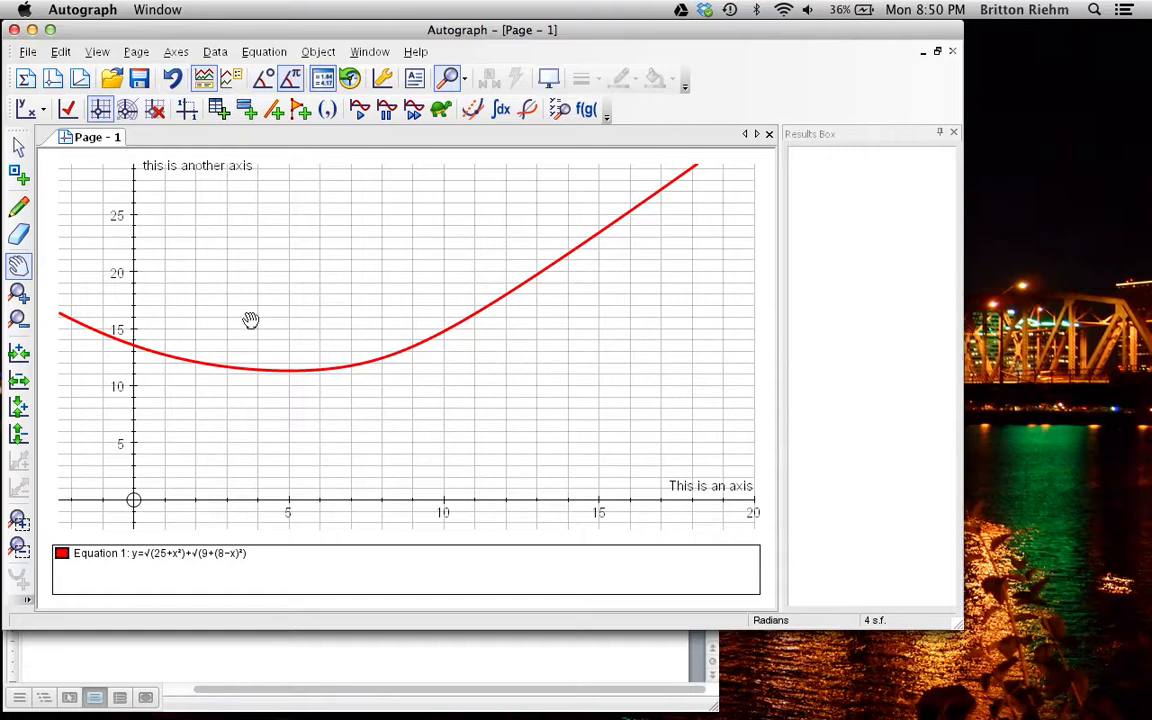
# Step: Select the curve and solve f′(x)=0 to mark its minimum point
pyautogui.click(19, 149)
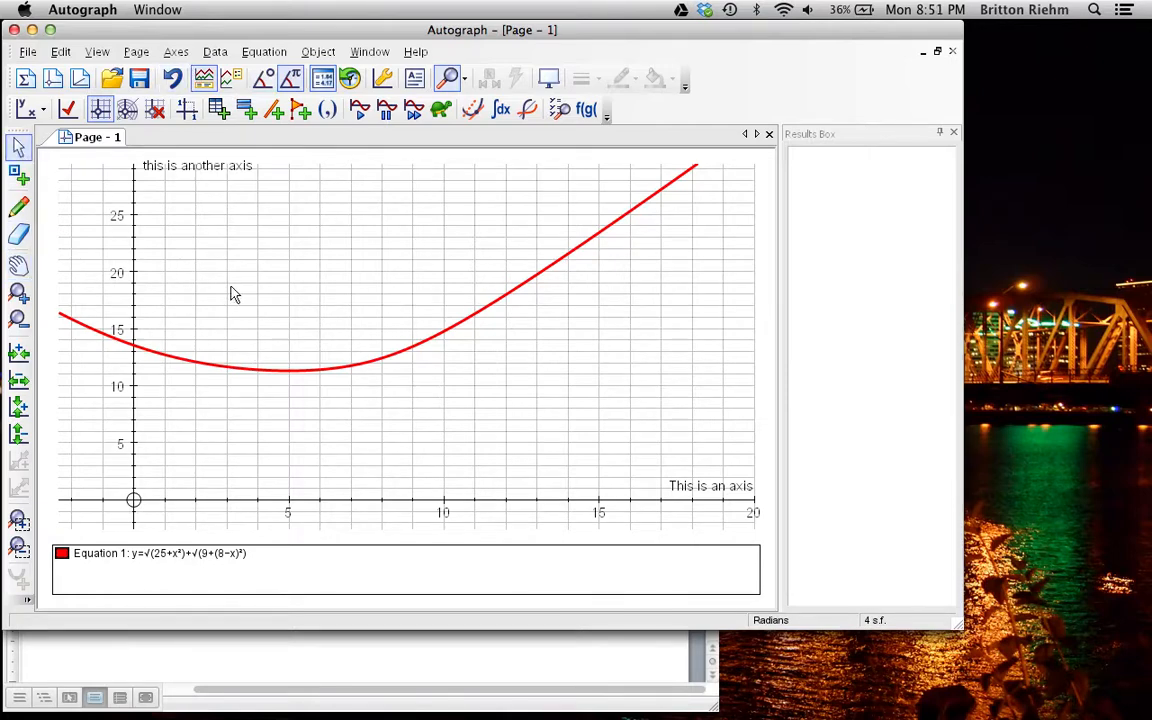
pyautogui.click(281, 369)
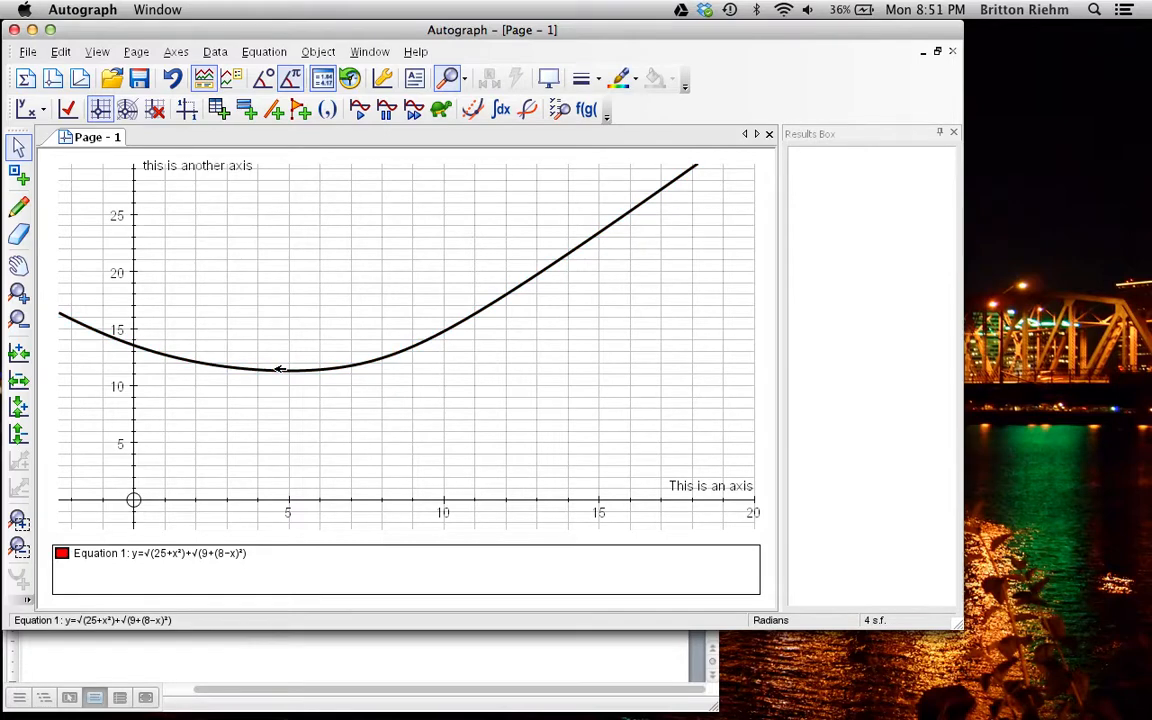
pyautogui.rightClick(280, 369)
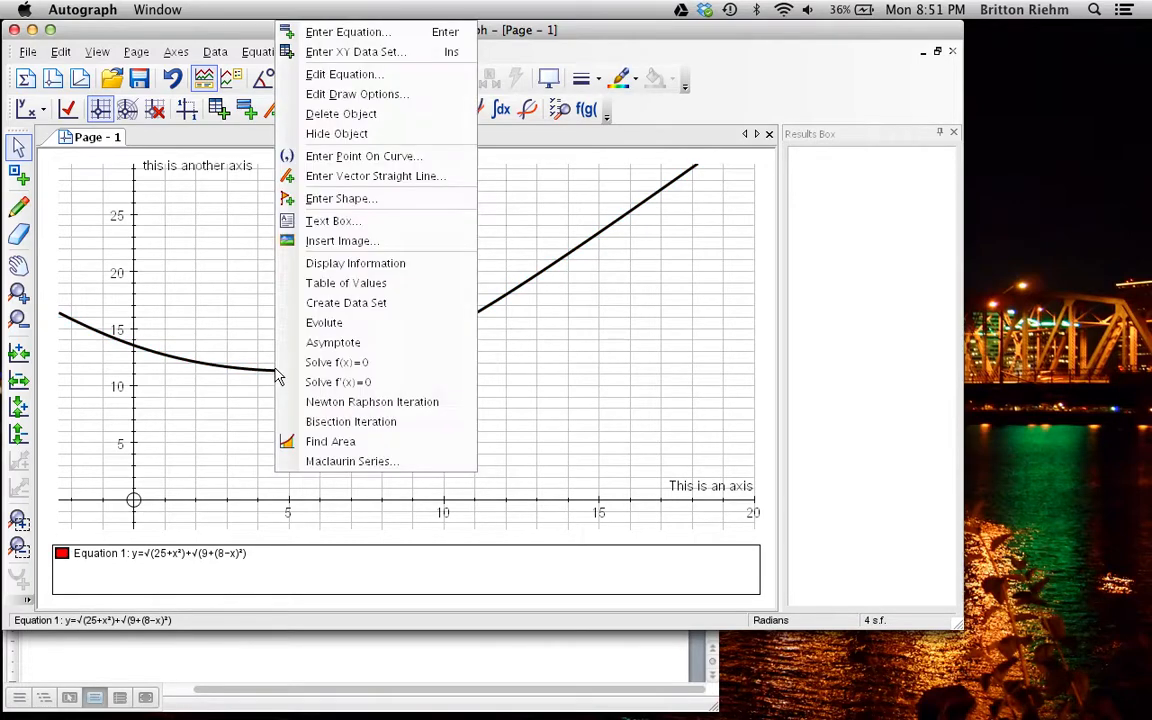
pyautogui.click(358, 390)
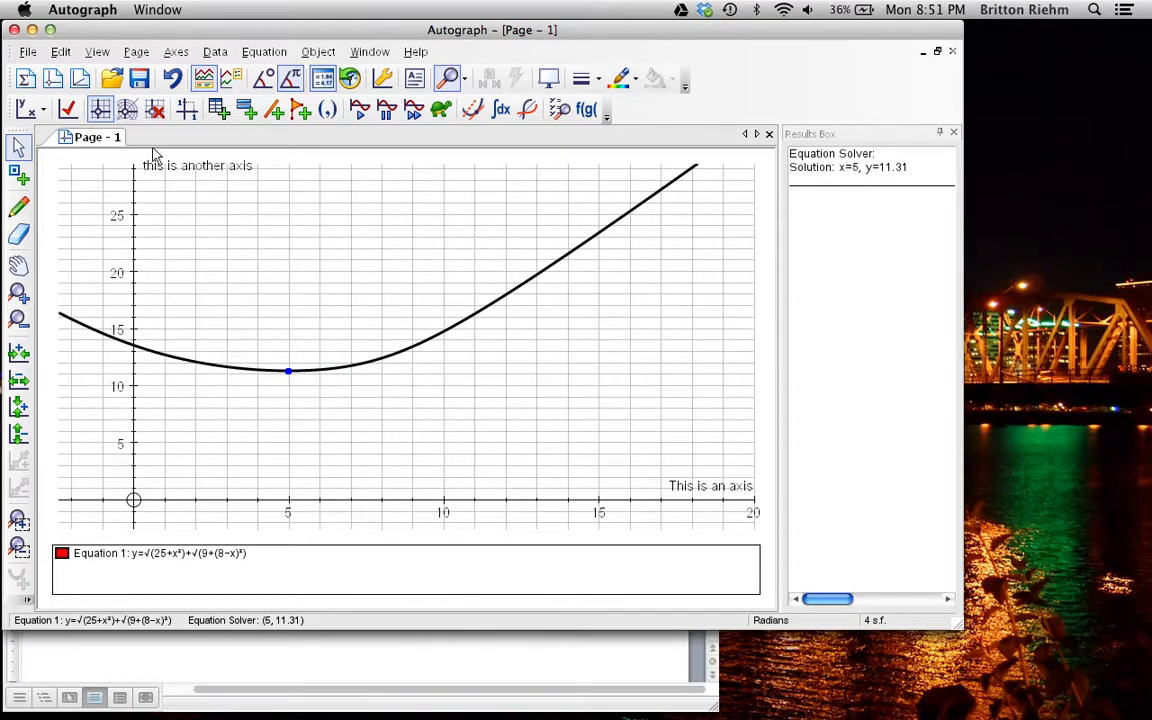
# Step: Show the Status Box for the selected minimum point, shrink it to fit its text and place it just below the point
pyautogui.click(104, 57)
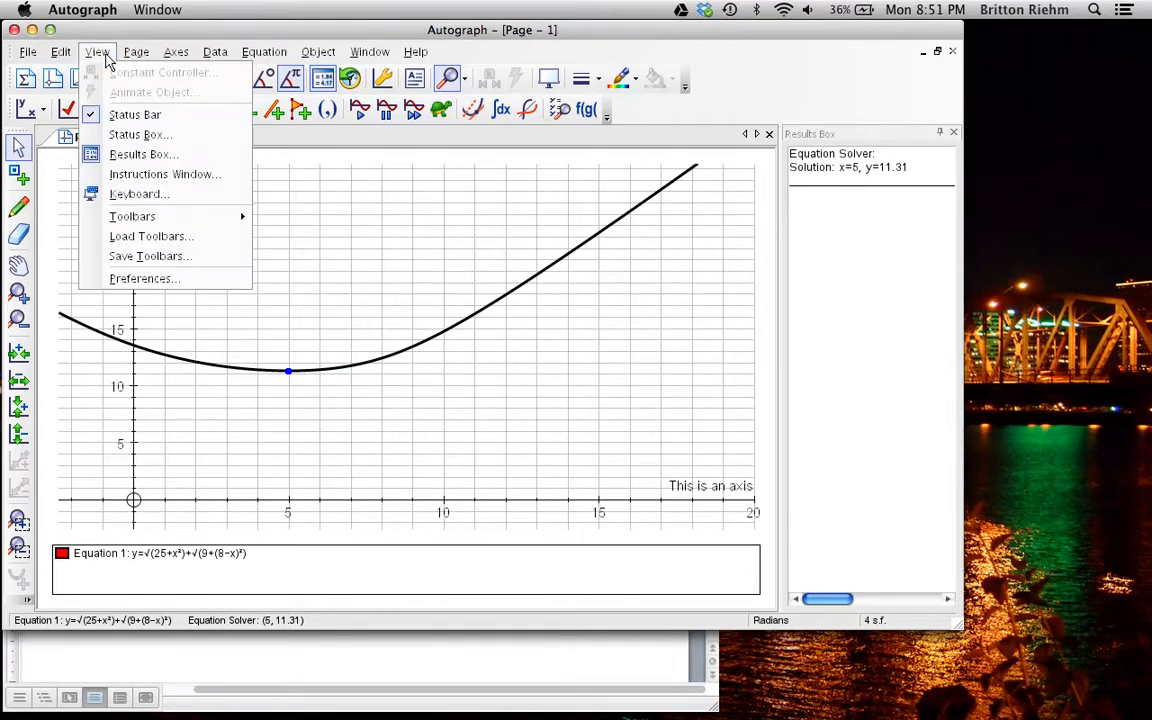
pyautogui.click(118, 134)
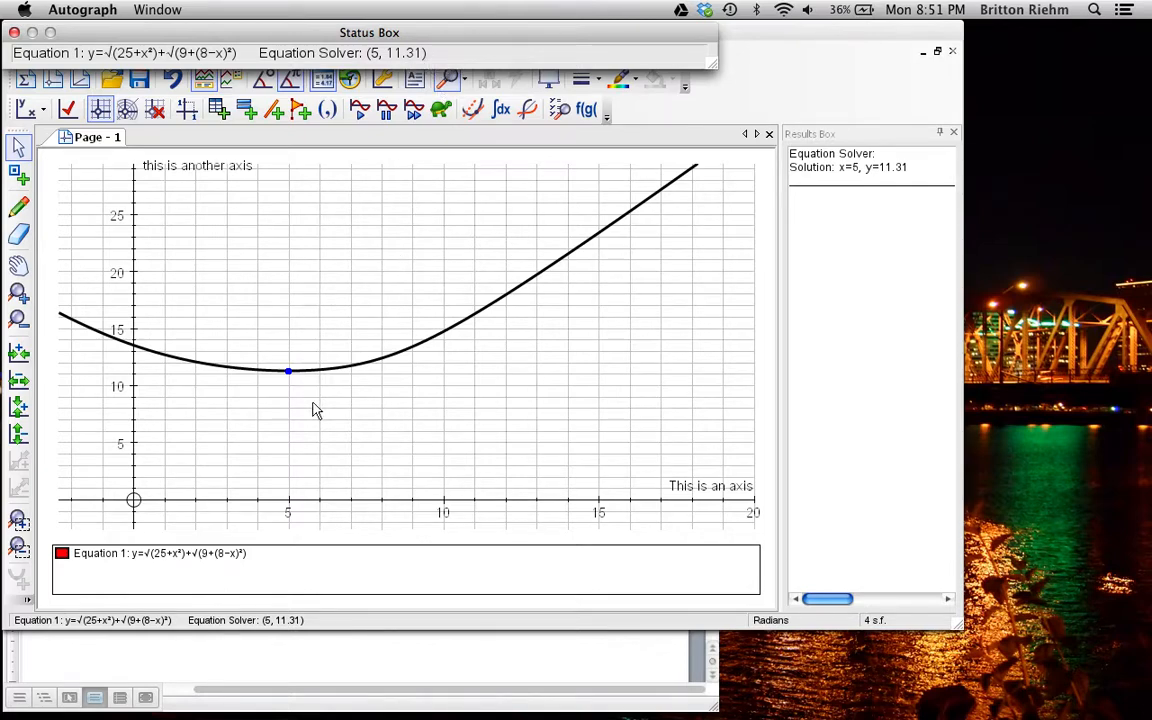
pyautogui.click(313, 402)
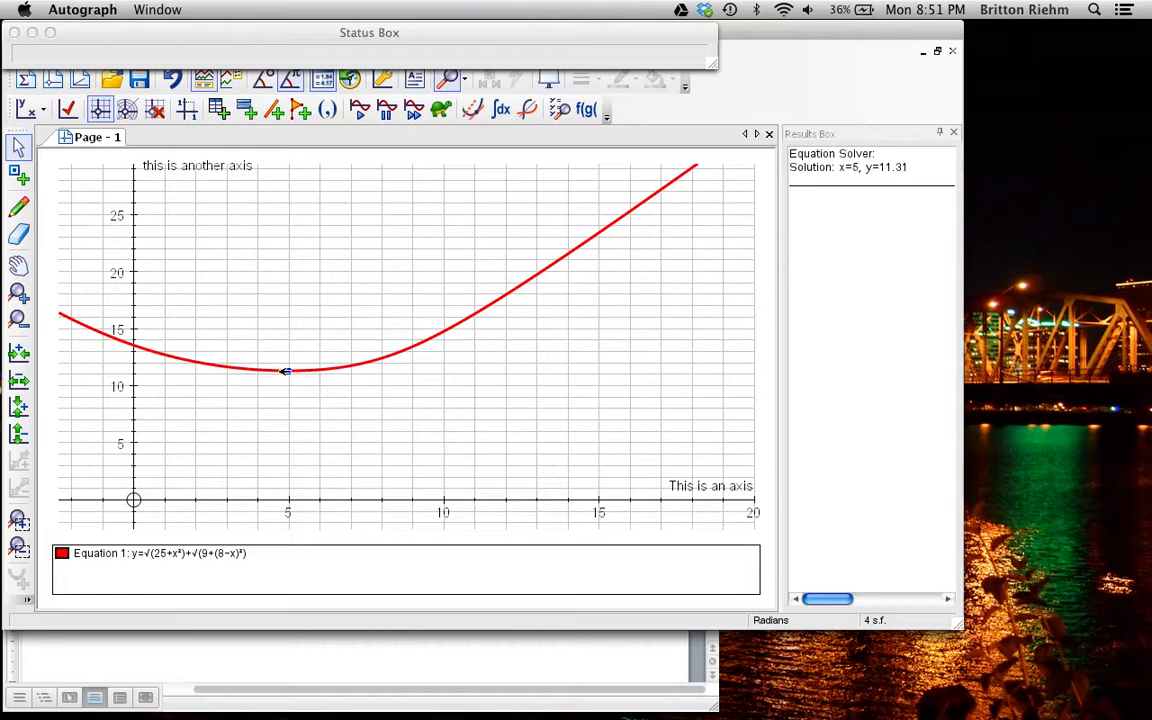
pyautogui.click(288, 372)
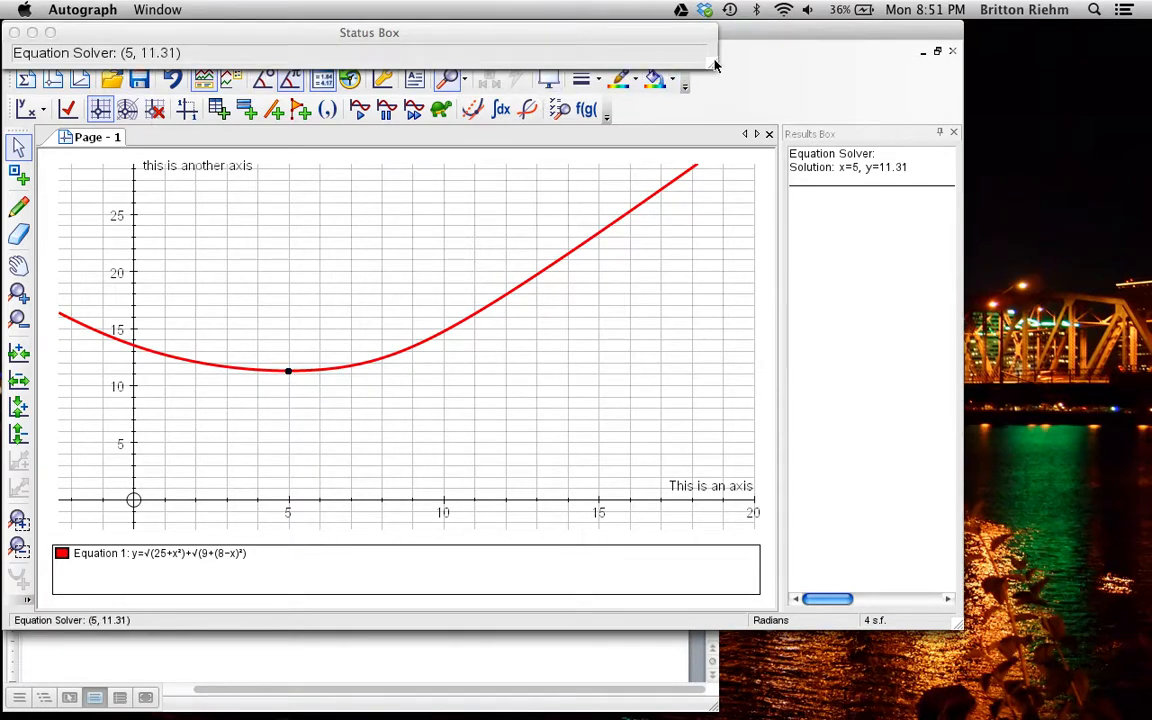
pyautogui.moveTo(711, 66); pyautogui.dragTo(202, 80)
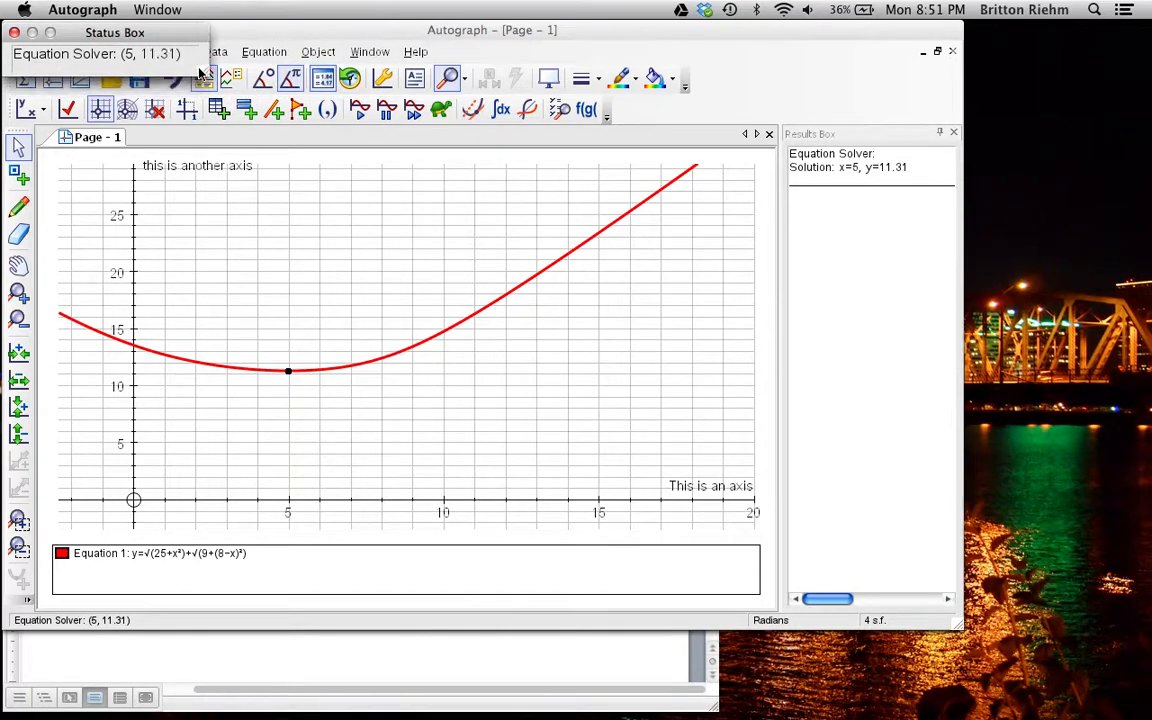
pyautogui.moveTo(166, 37); pyautogui.dragTo(363, 411)
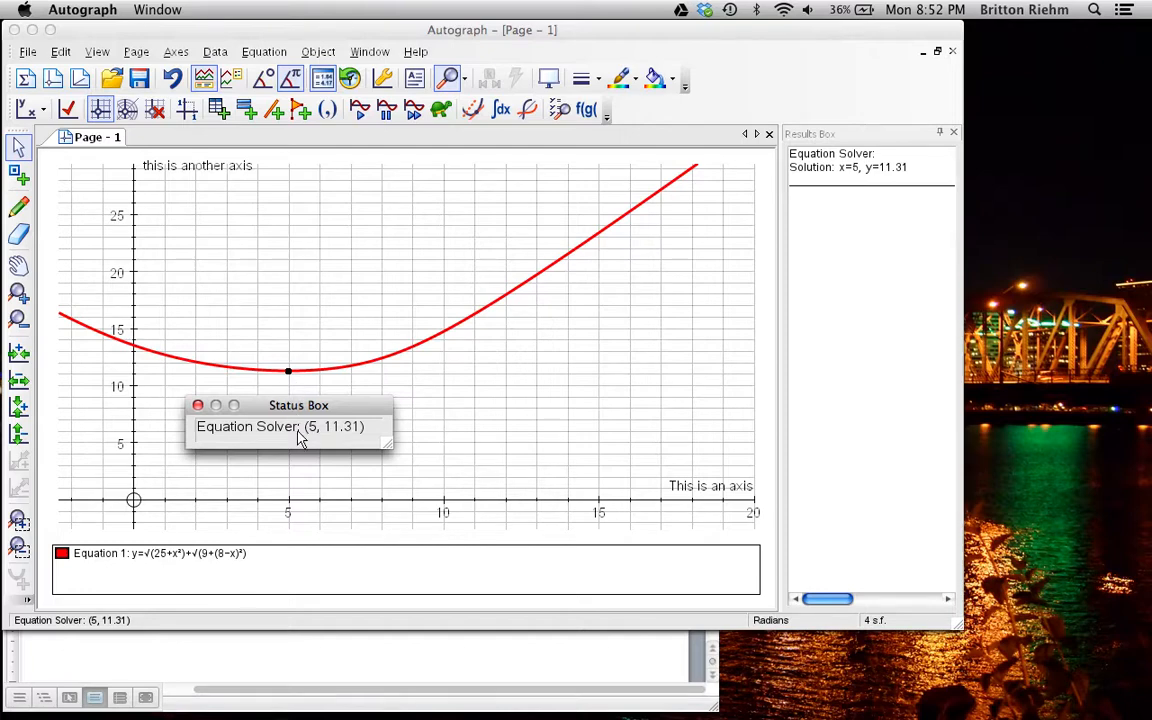
# Step: Add a text box for the minimum point and replace its text with "This is a point"
pyautogui.click(416, 80)
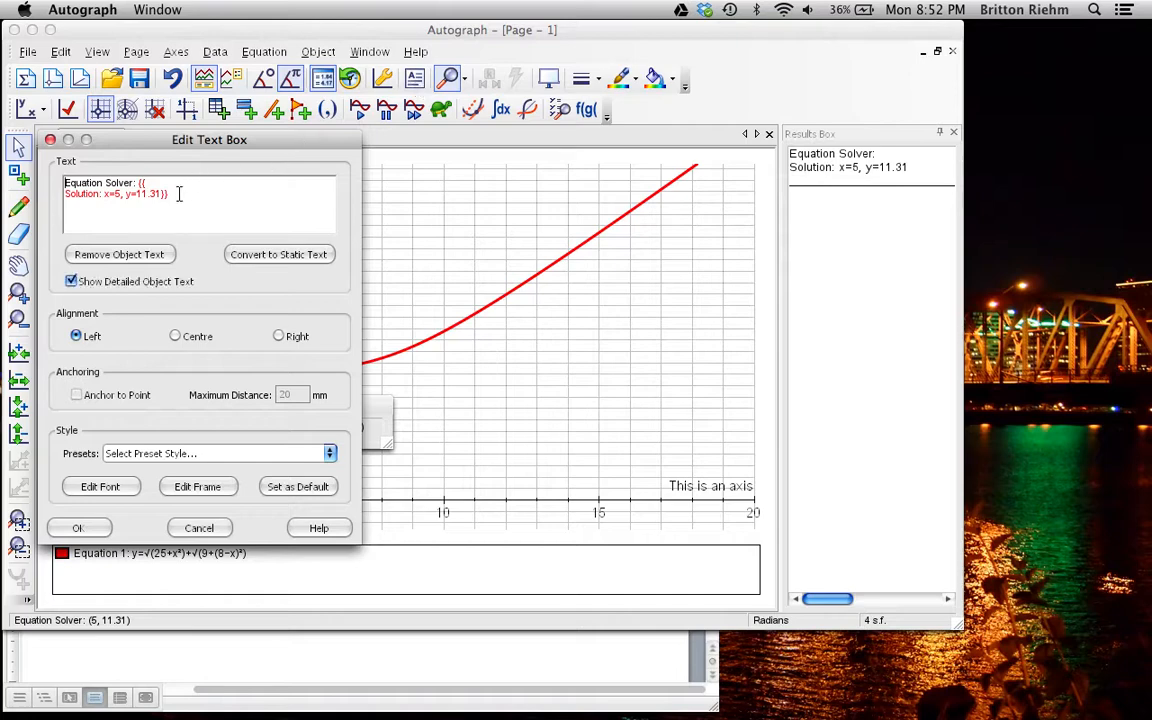
pyautogui.moveTo(174, 200); pyautogui.dragTo(55, 186)
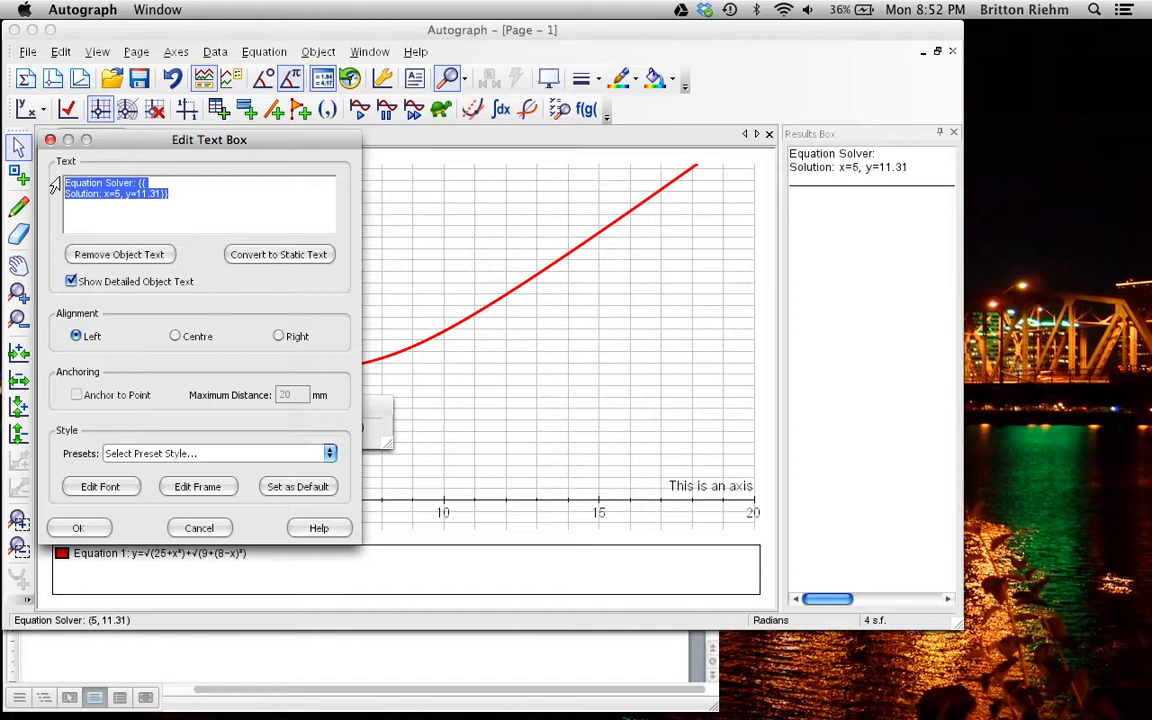
pyautogui.write('This is a point')
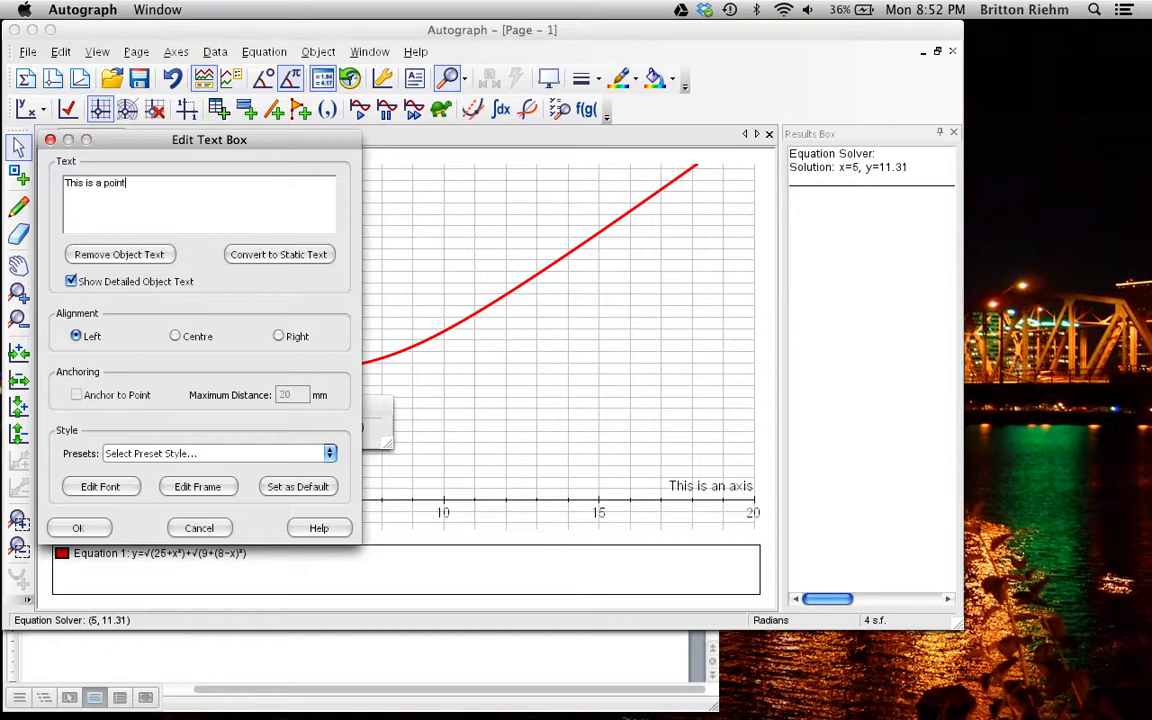
pyautogui.click(78, 528)
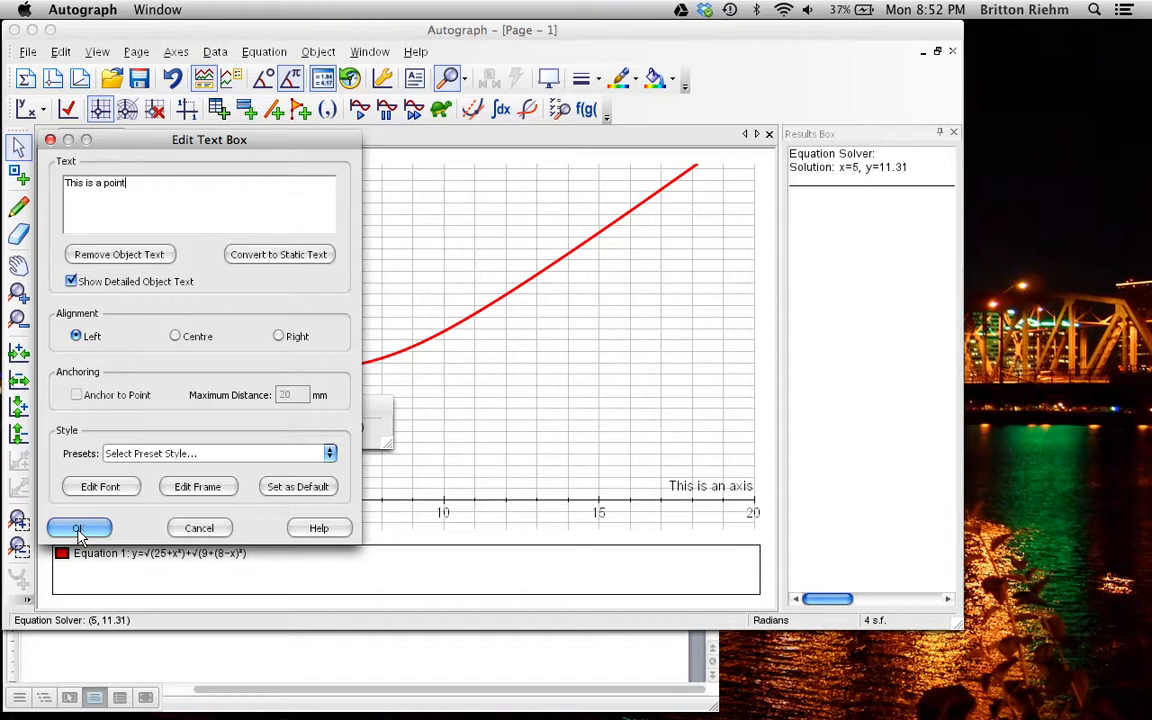
# Step: Set the text box's font style to Regular, apply it and move the box directly above the minimum point
pyautogui.click(110, 486)
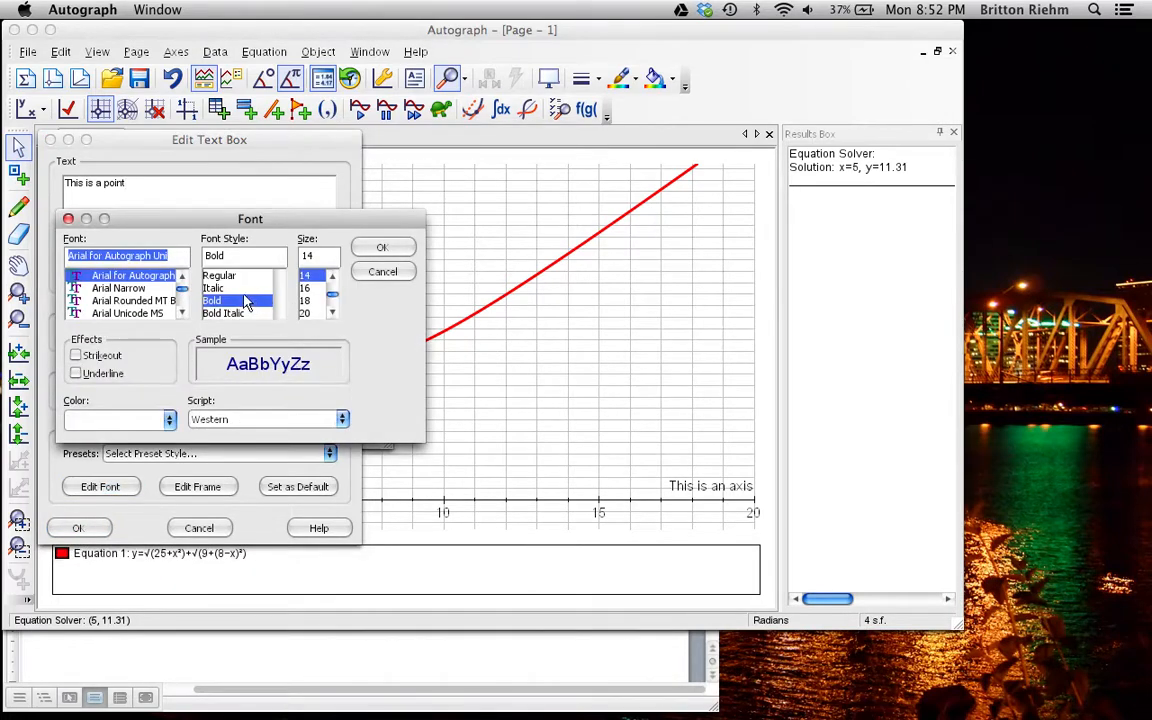
pyautogui.click(216, 276)
pyautogui.click(375, 254)
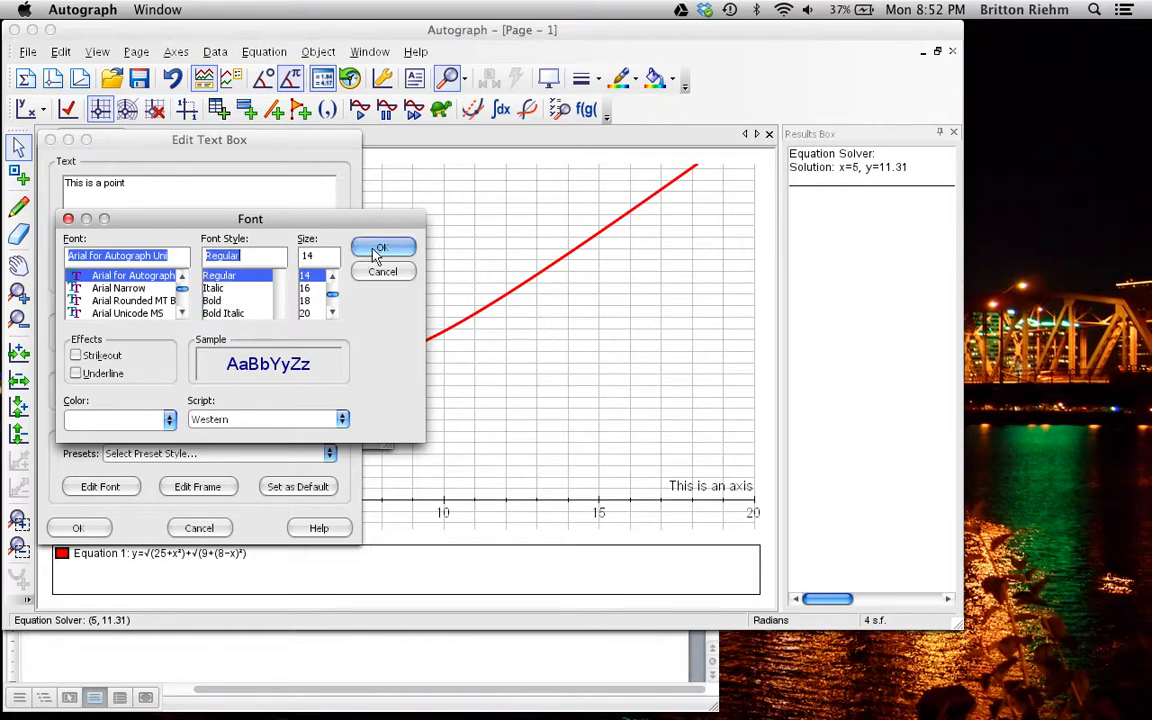
pyautogui.click(75, 528)
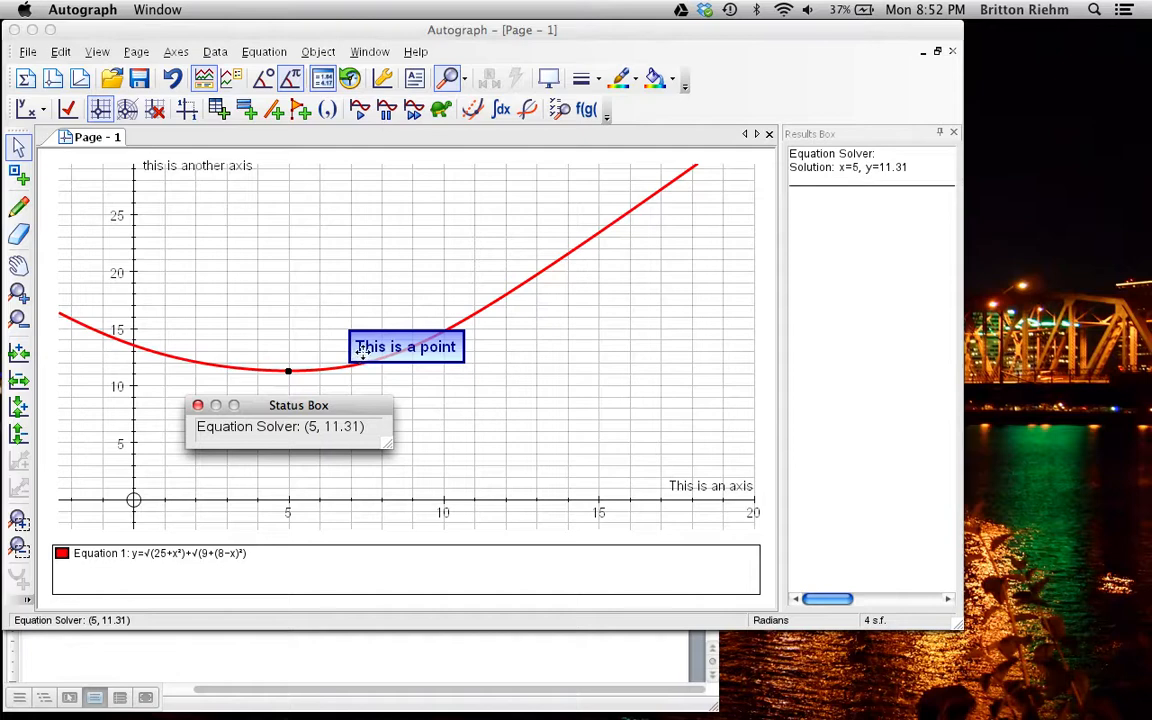
pyautogui.moveTo(301, 305); pyautogui.dragTo(252, 294)
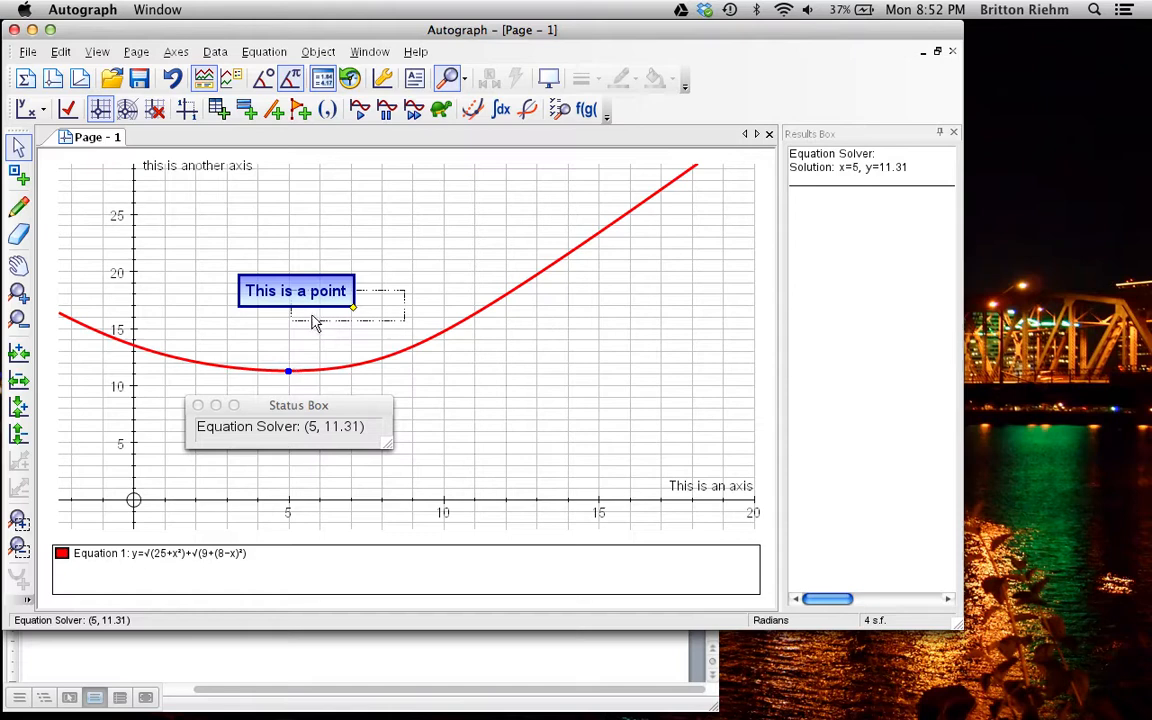
# Step: Draw a freehand pencil arrow from the text box down to the minimum point, and reselect the point
pyautogui.click(20, 208)
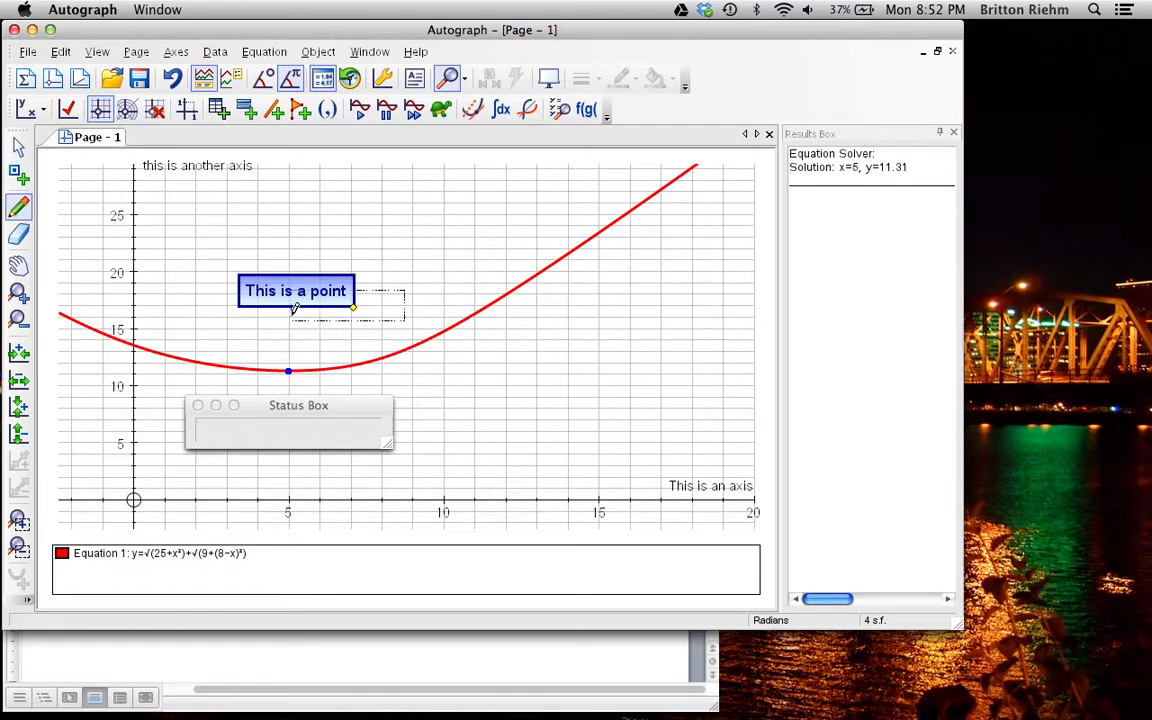
pyautogui.moveTo(294, 310)
pyautogui.mouseDown()
pyautogui.moveTo(293, 348)
pyautogui.moveTo(282, 348)
pyautogui.moveTo(295, 352)
pyautogui.mouseUp()
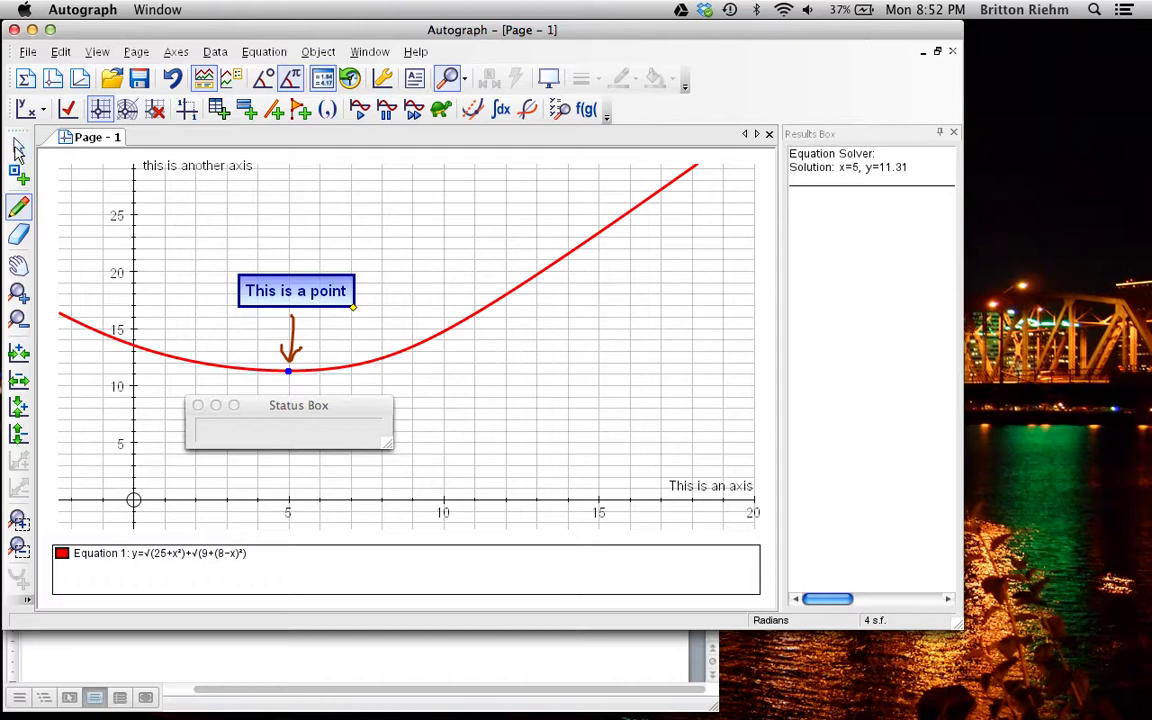
pyautogui.click(21, 150)
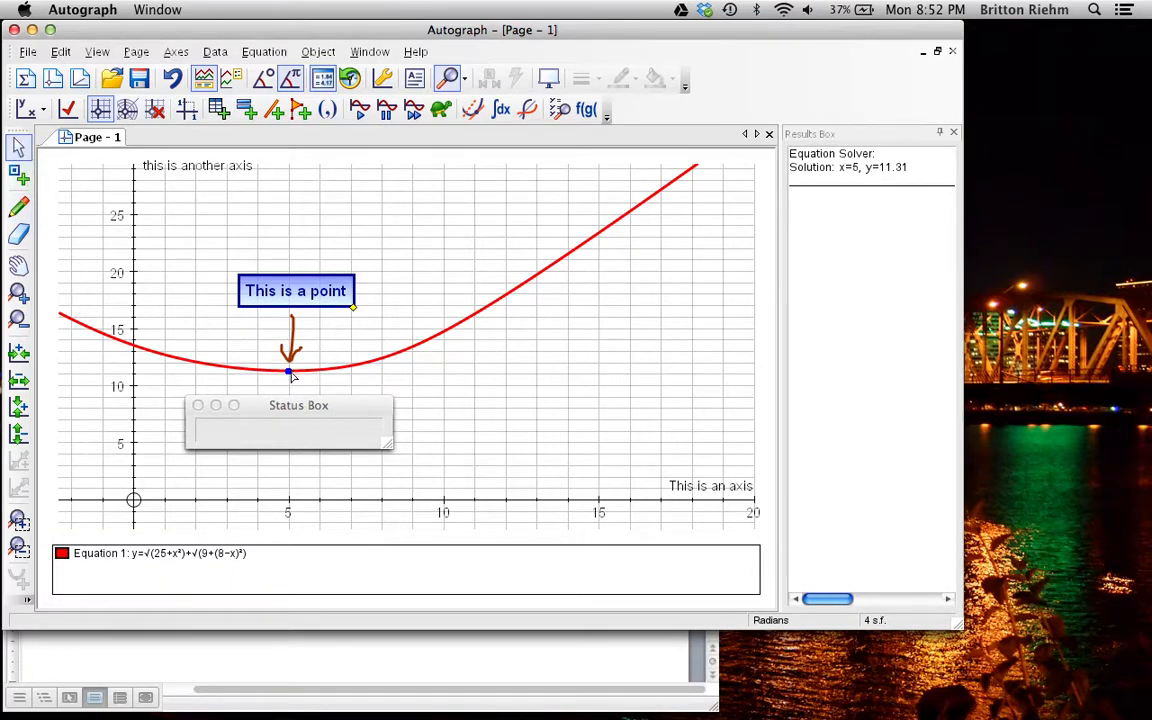
pyautogui.click(289, 372)
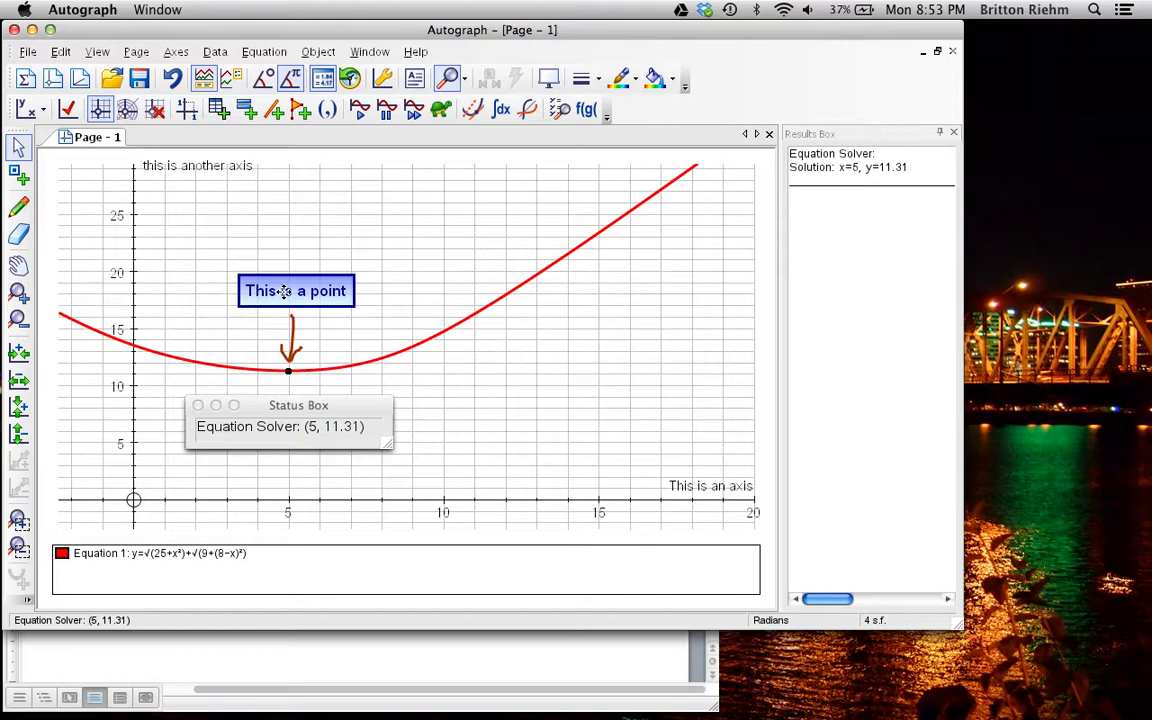
# Step: Try to copy the graph as a metafile for the Word document, and return to Autograph
pyautogui.click(137, 54)
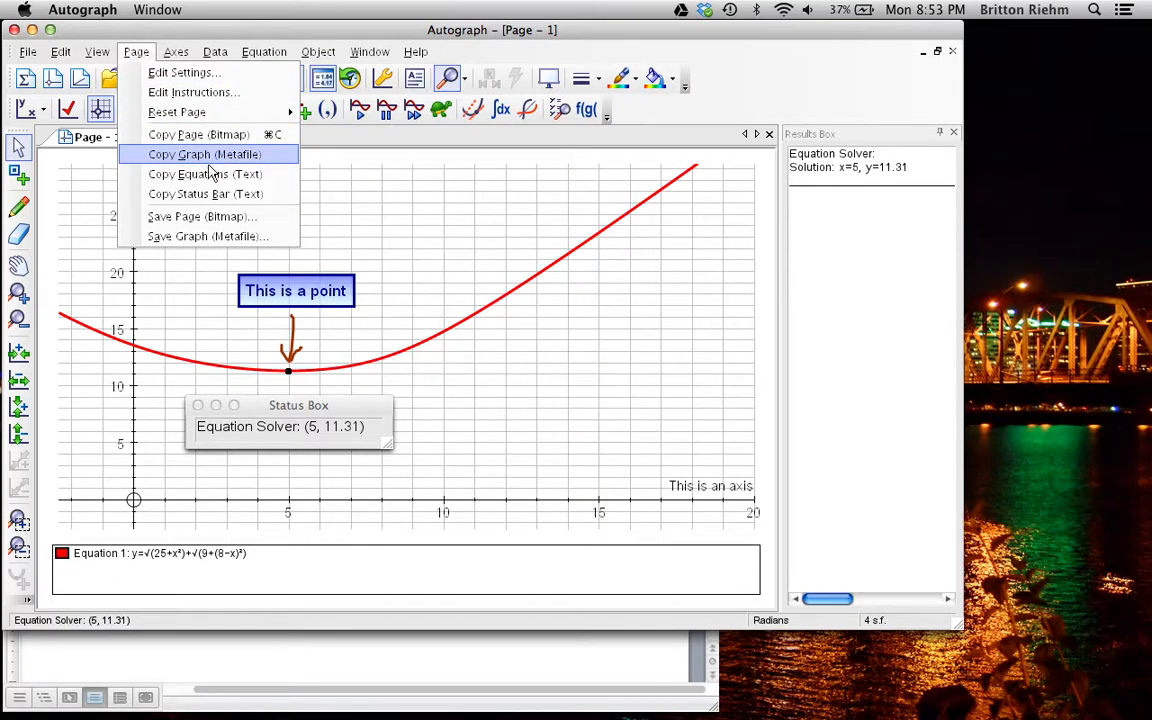
pyautogui.click(217, 158)
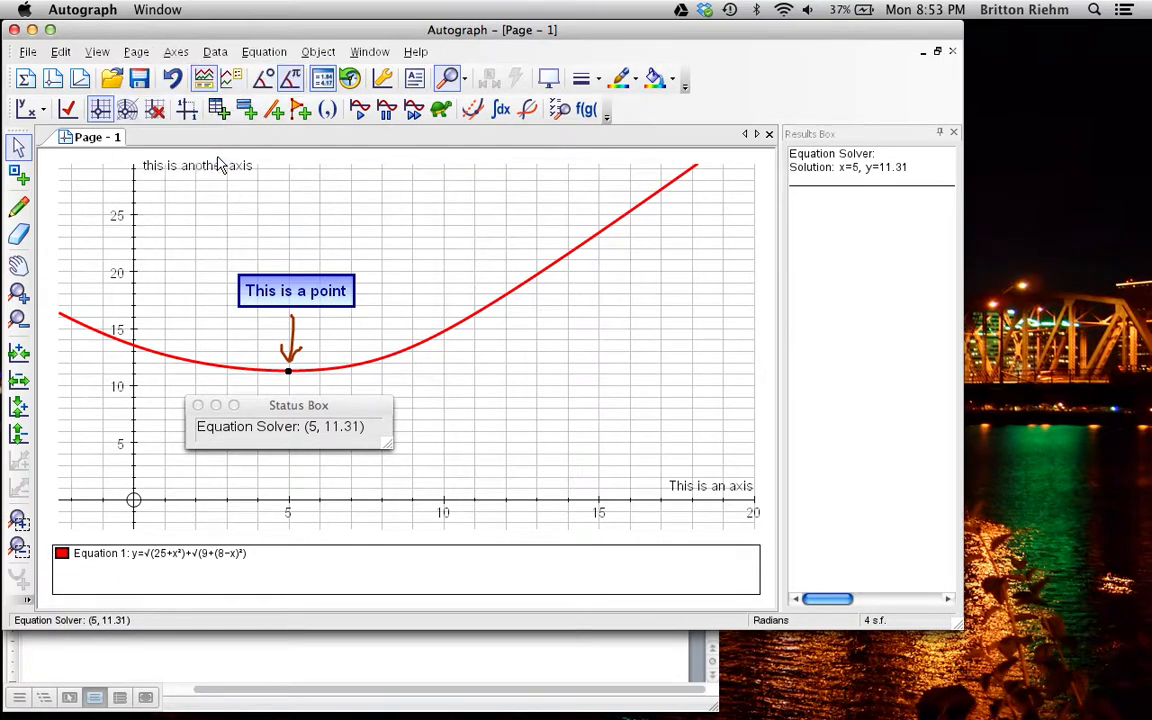
pyautogui.click(257, 653)
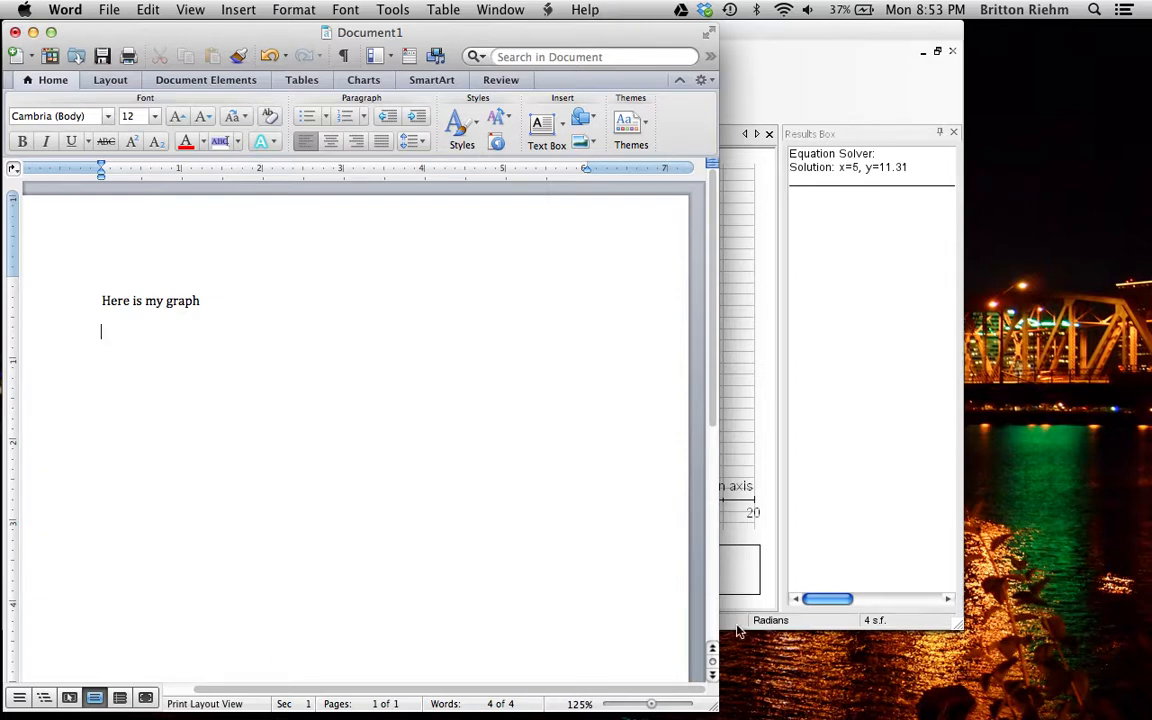
pyautogui.click(752, 582)
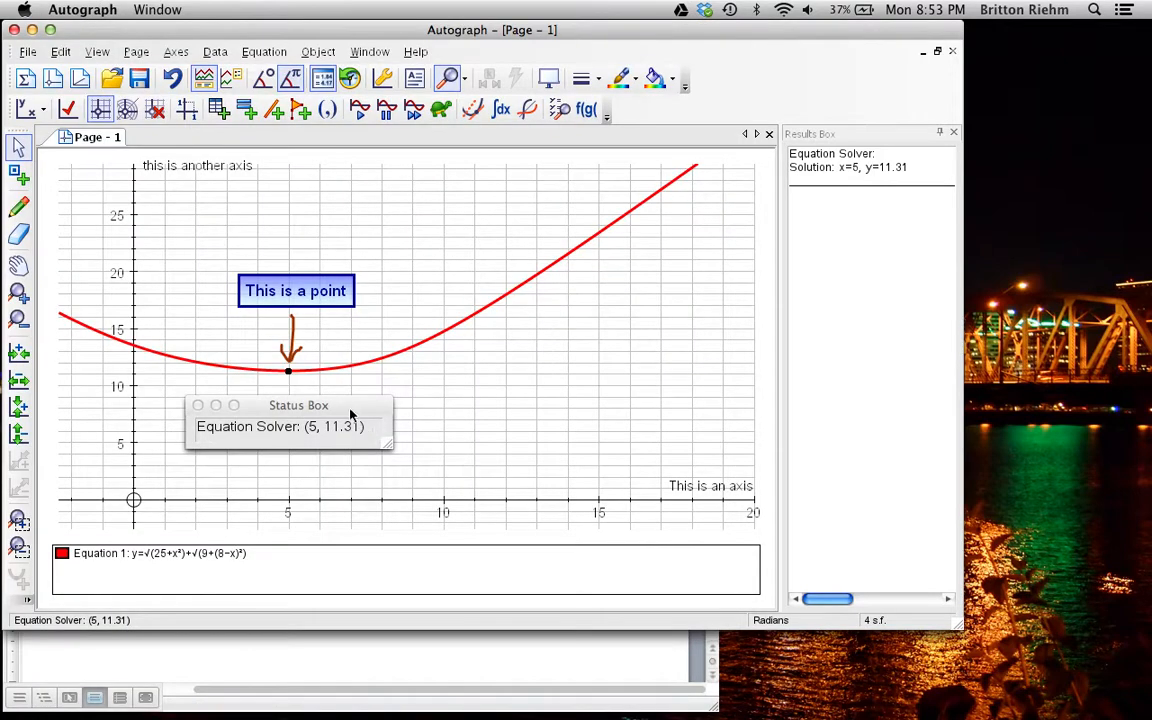
# Step: Save the graph to the Desktop as the metafile "graph" and insert graph.emf into the Word document below "Here is my graph"
pyautogui.click(138, 56)
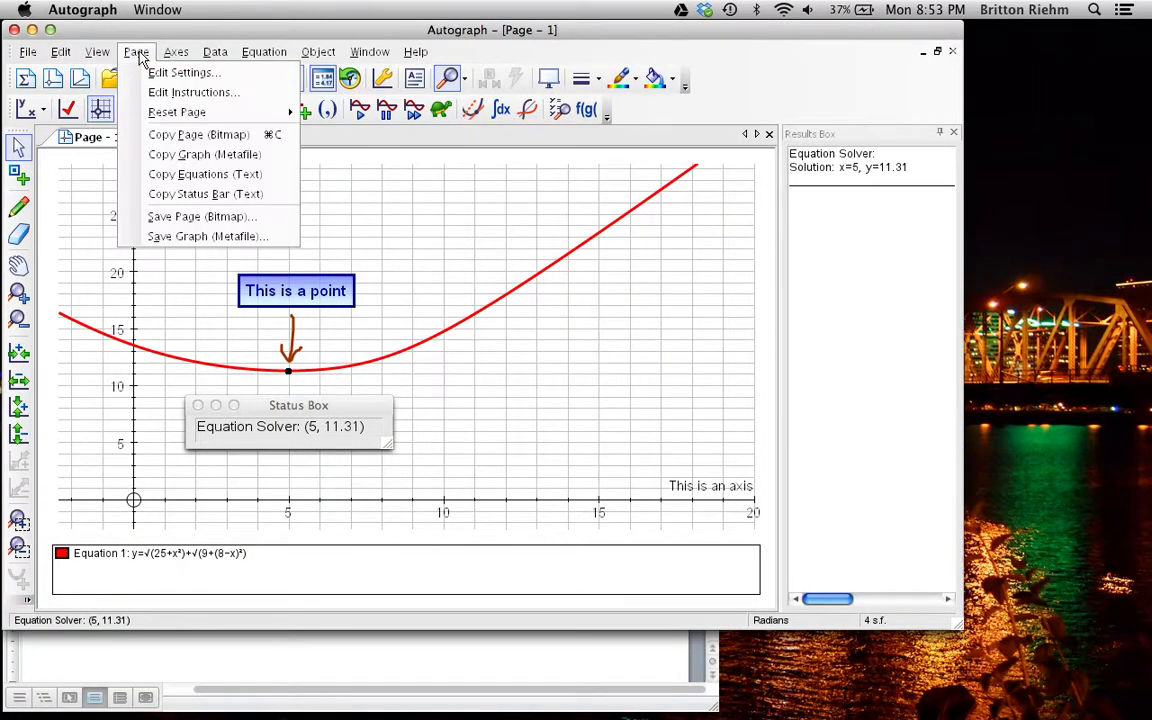
pyautogui.click(190, 240)
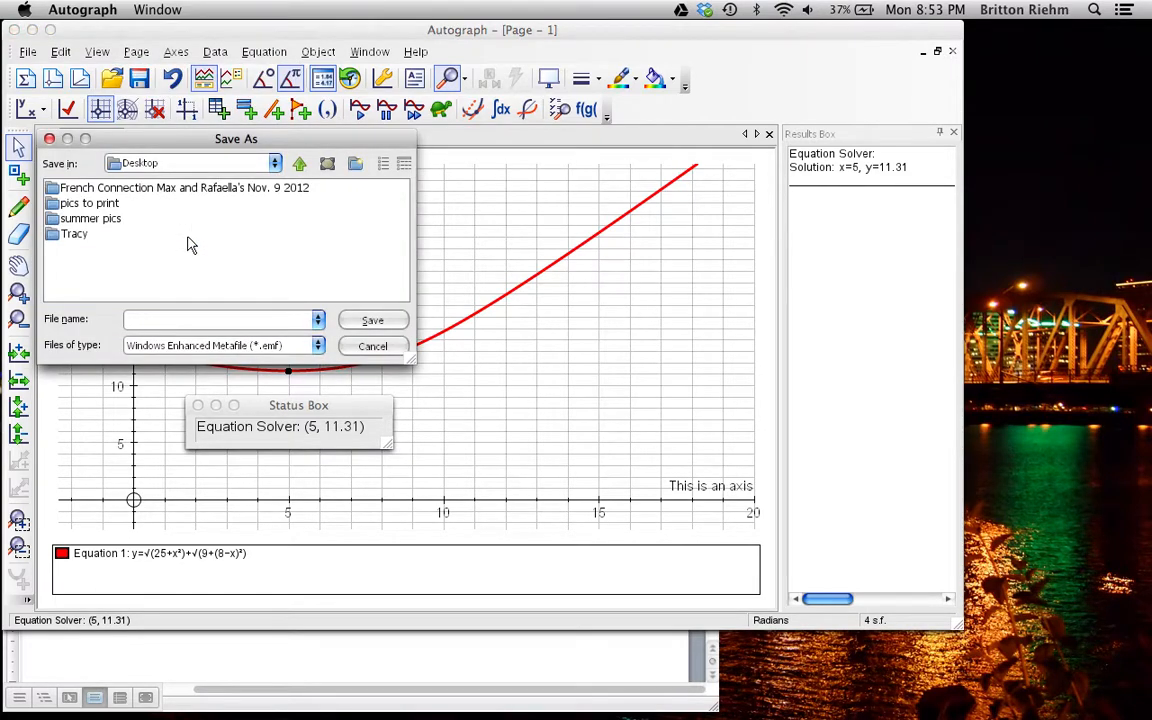
pyautogui.write('graph')
pyautogui.click(372, 320)
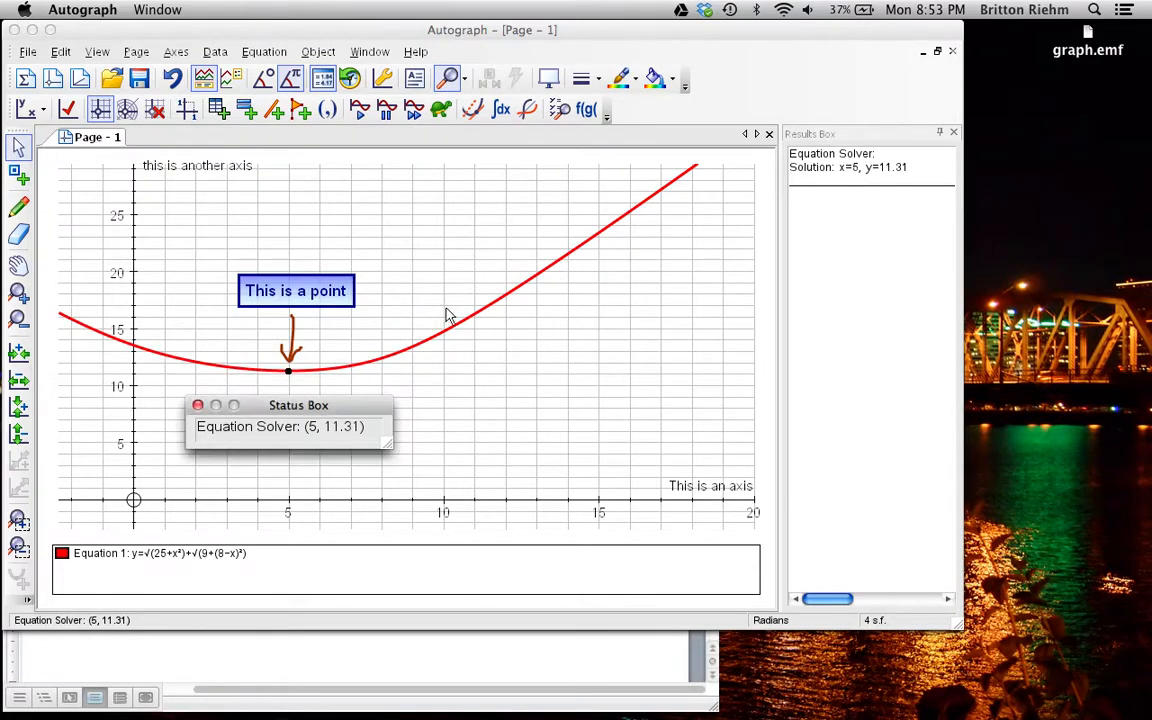
pyautogui.click(373, 665)
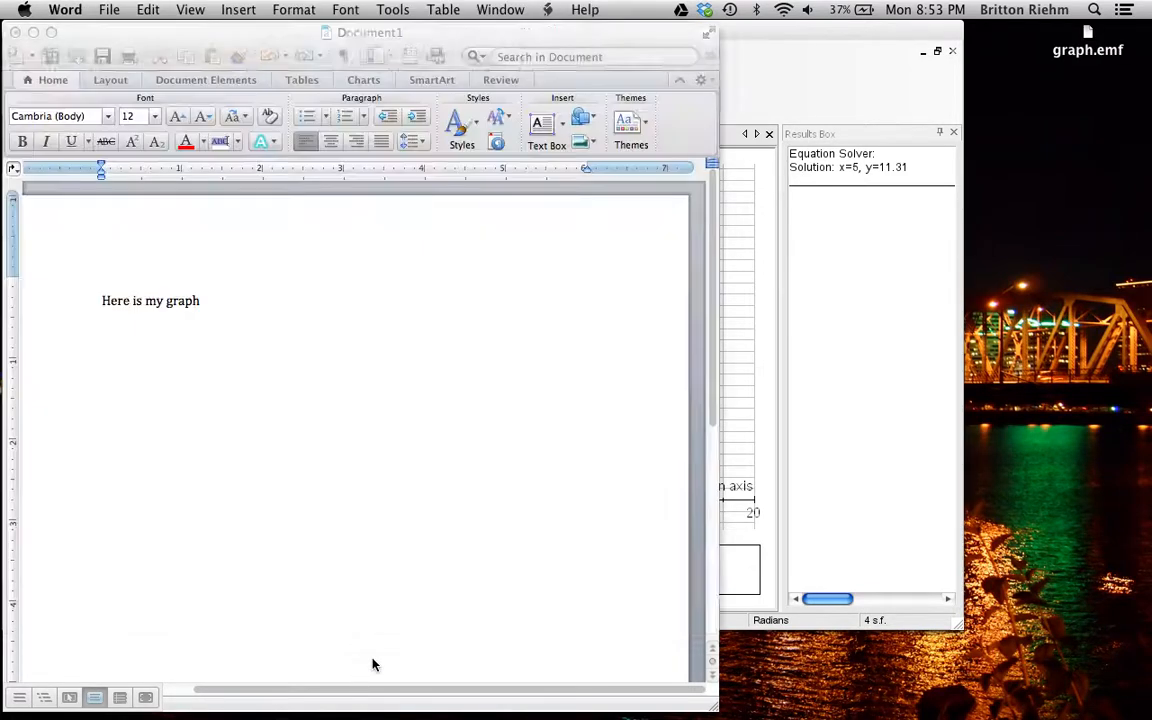
pyautogui.moveTo(1088, 35); pyautogui.dragTo(262, 407)
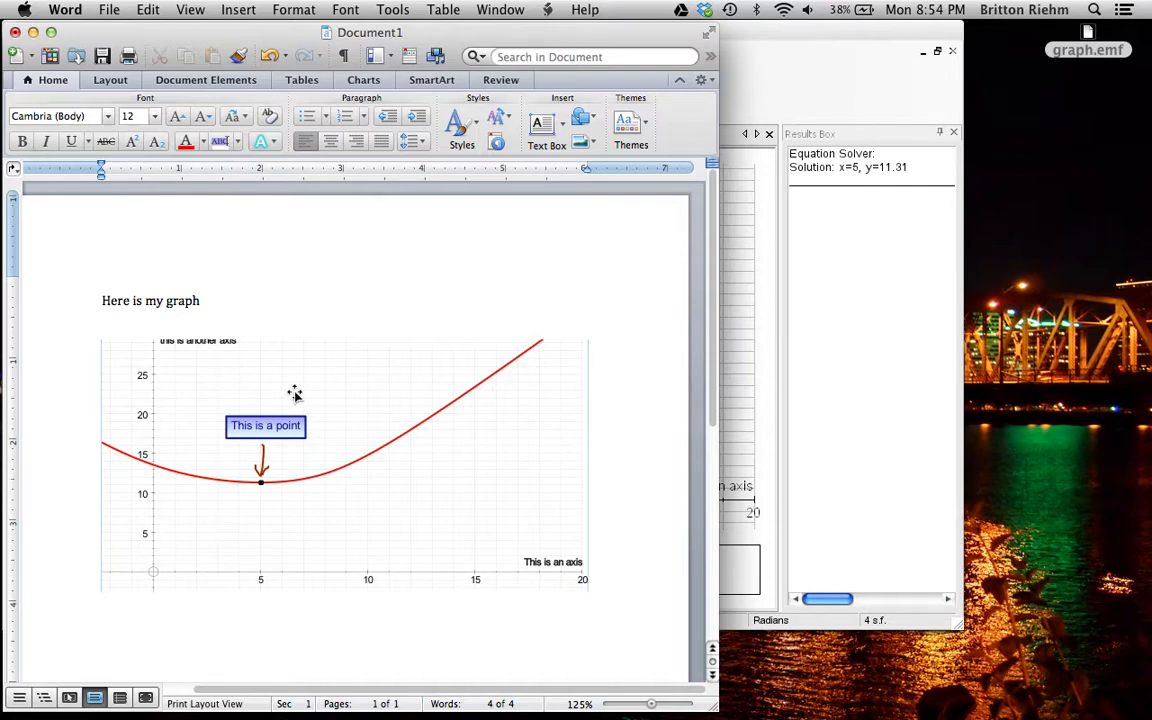
# Step: Insert a text box above the graph picture reading "This is another axis"
pyautogui.click(545, 130)
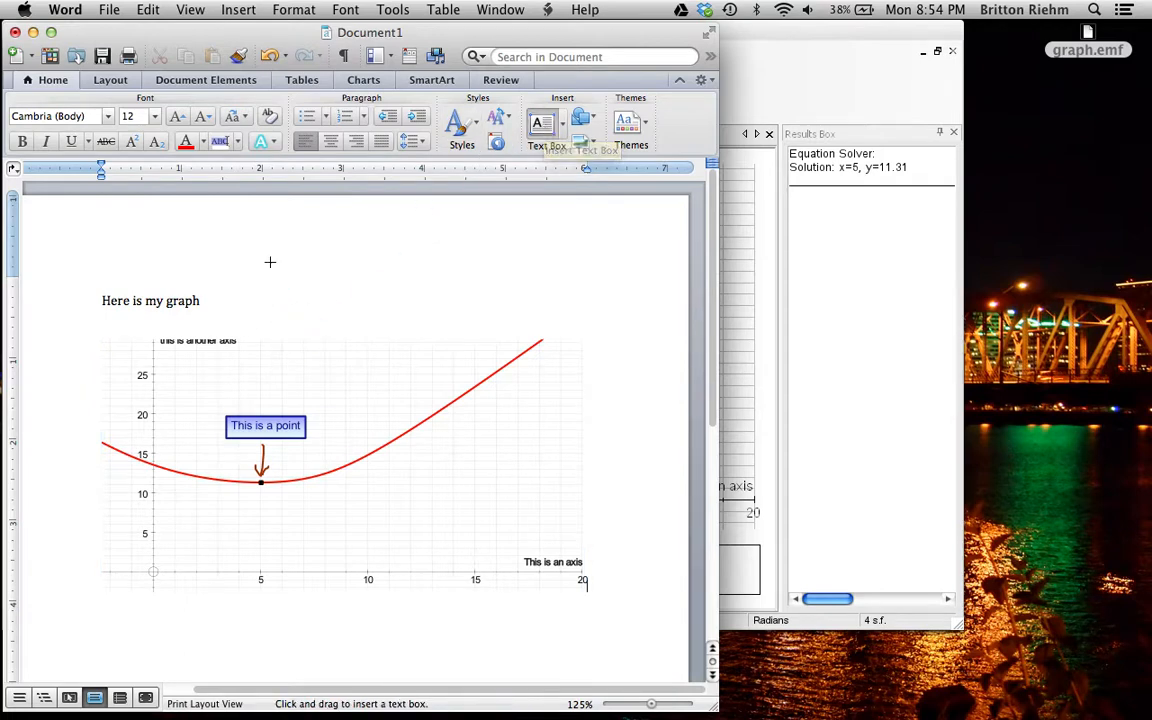
pyautogui.moveTo(273, 266); pyautogui.dragTo(435, 299)
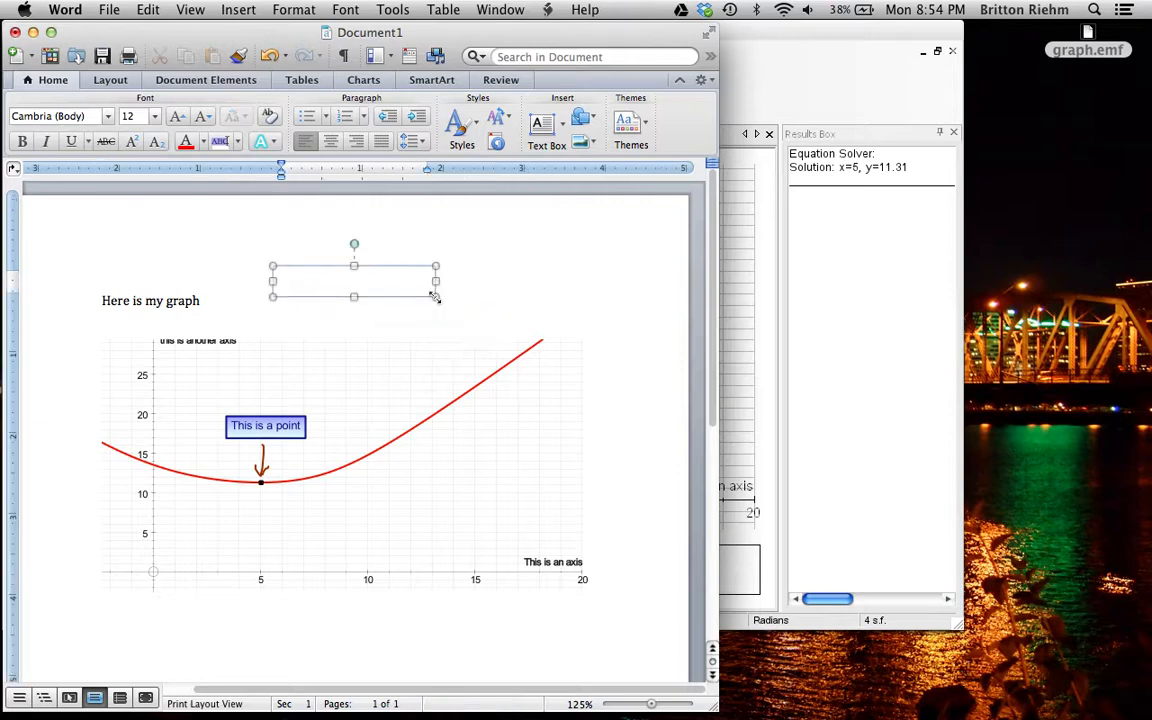
pyautogui.write('This')
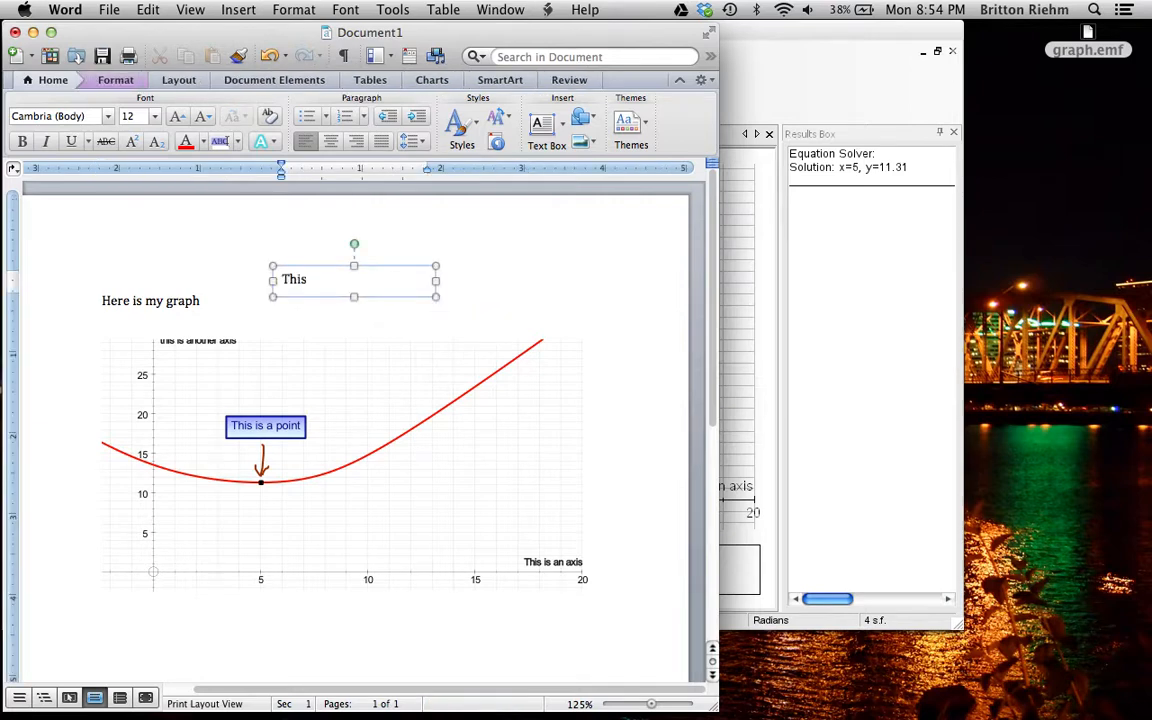
pyautogui.write(' is another axis')
pyautogui.click(315, 298)
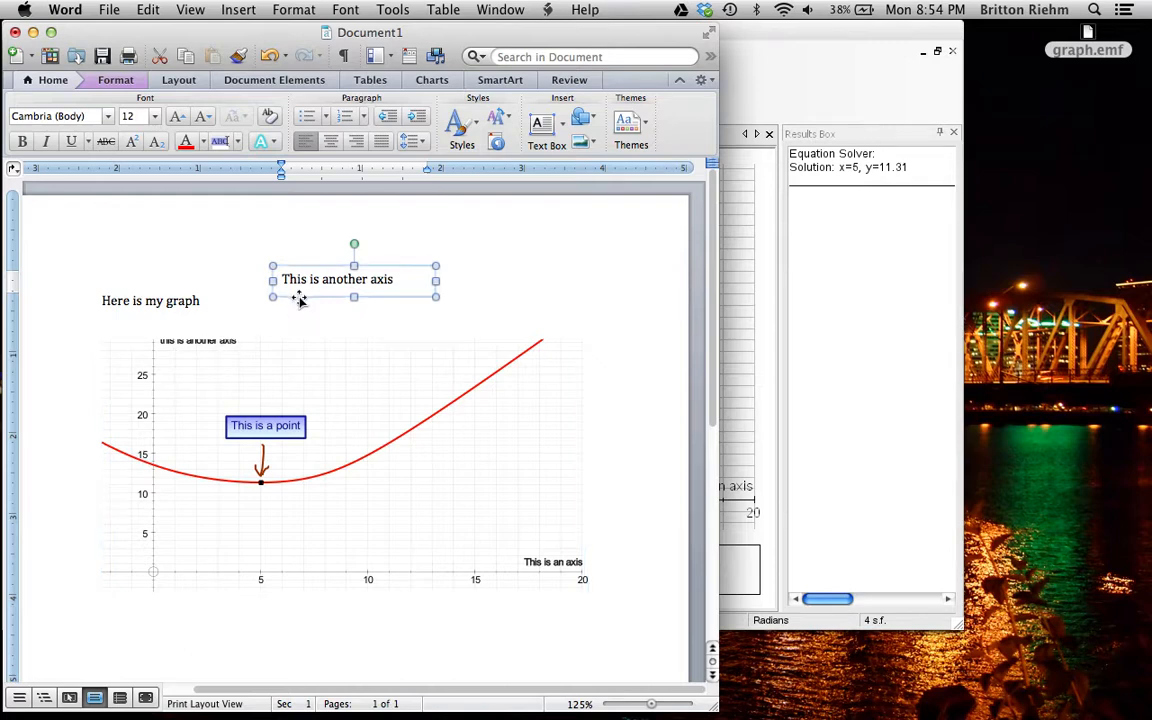
# Step: Set the graph picture's text wrapping style to Behind text
pyautogui.rightClick(244, 376)
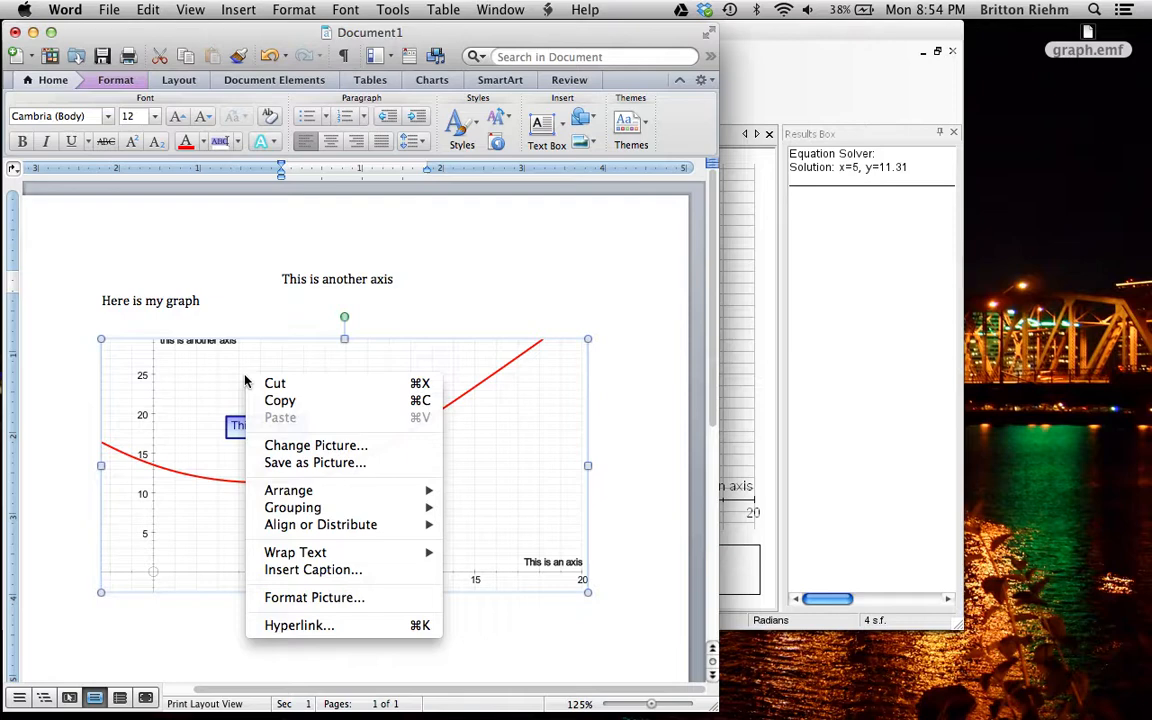
pyautogui.click(284, 598)
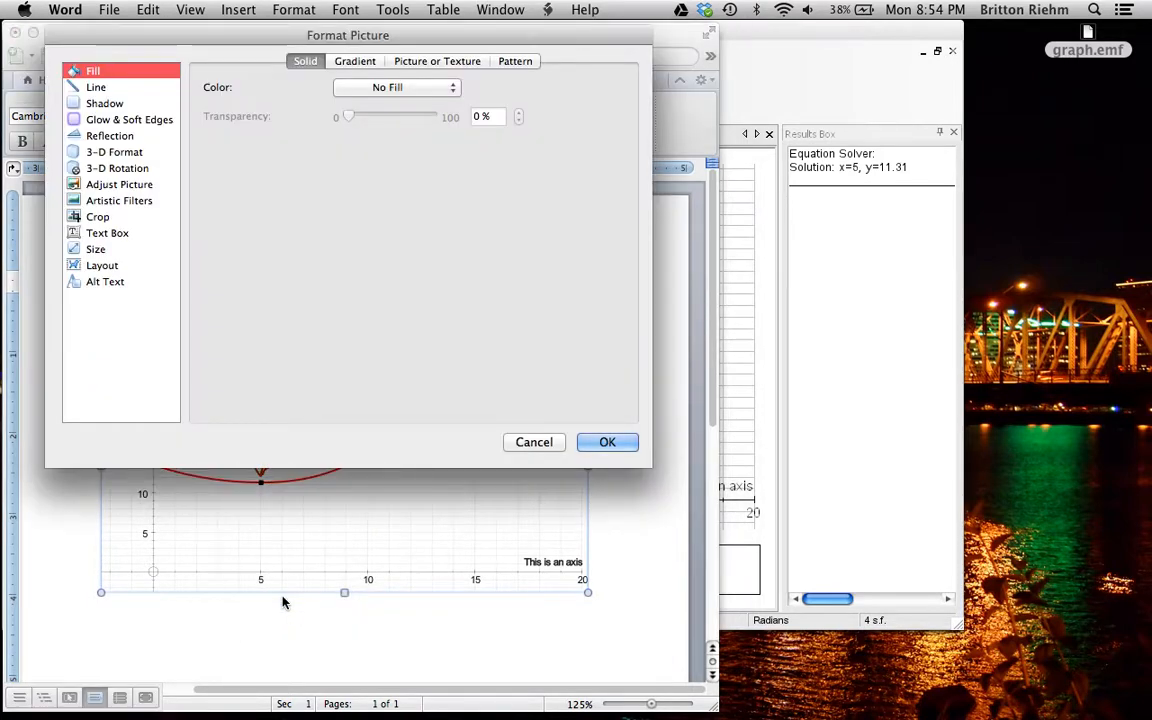
pyautogui.click(94, 267)
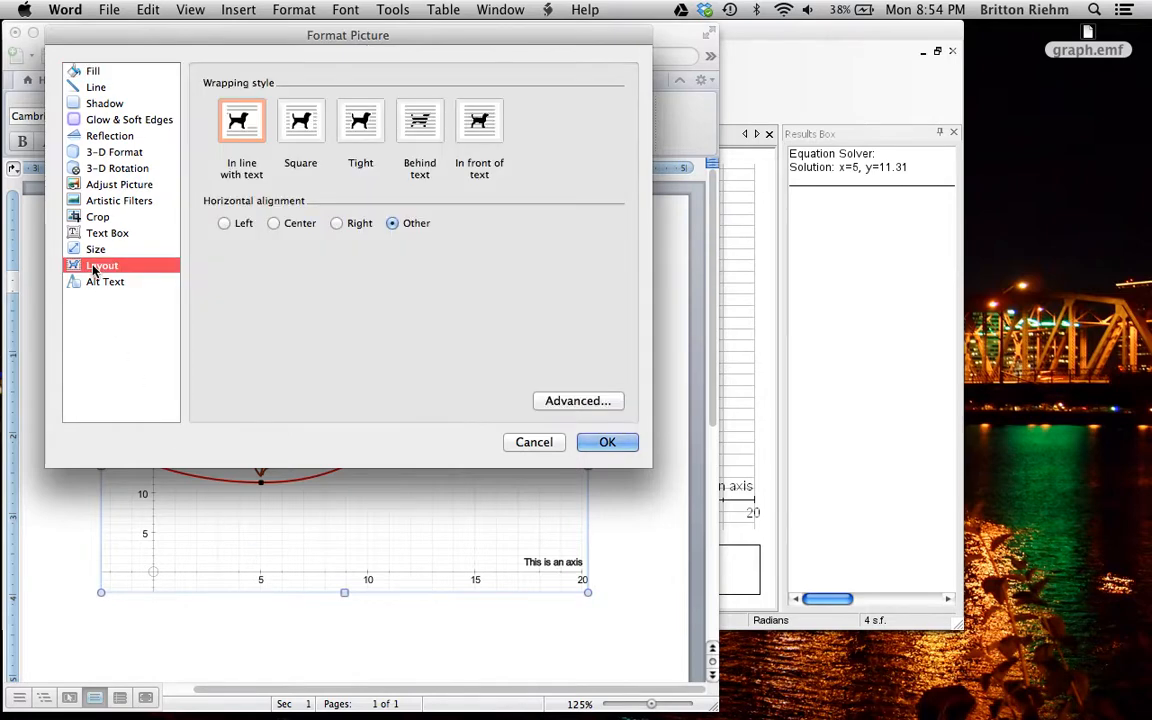
pyautogui.click(420, 135)
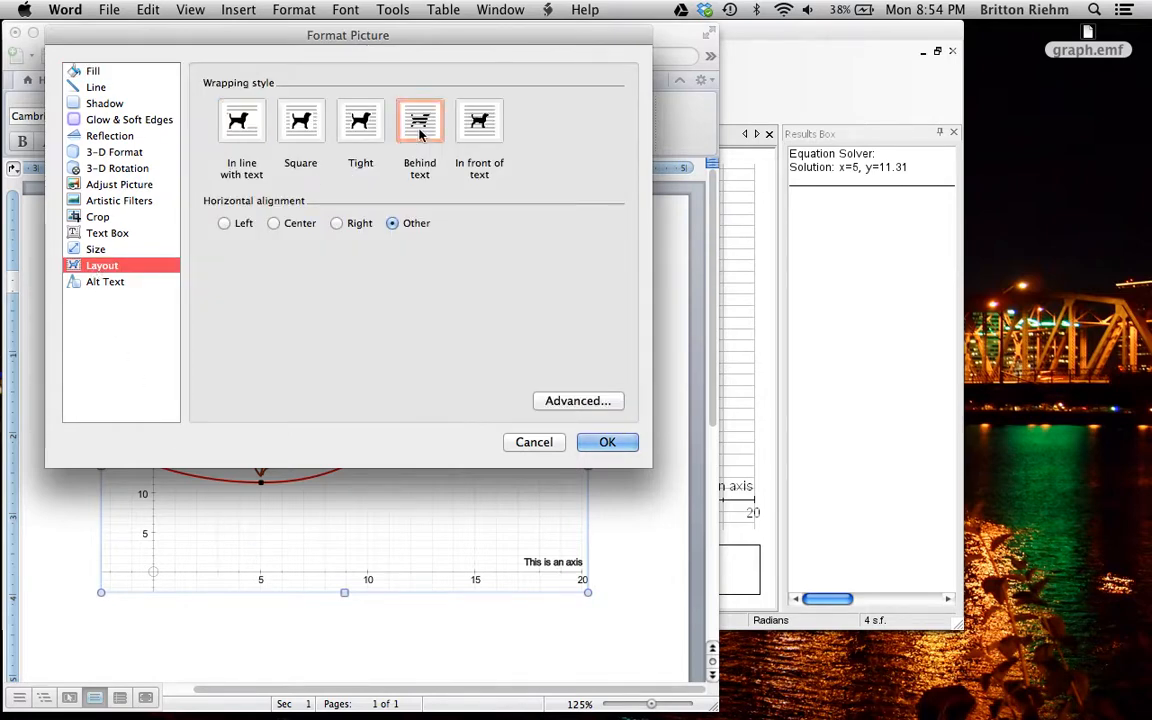
pyautogui.click(605, 443)
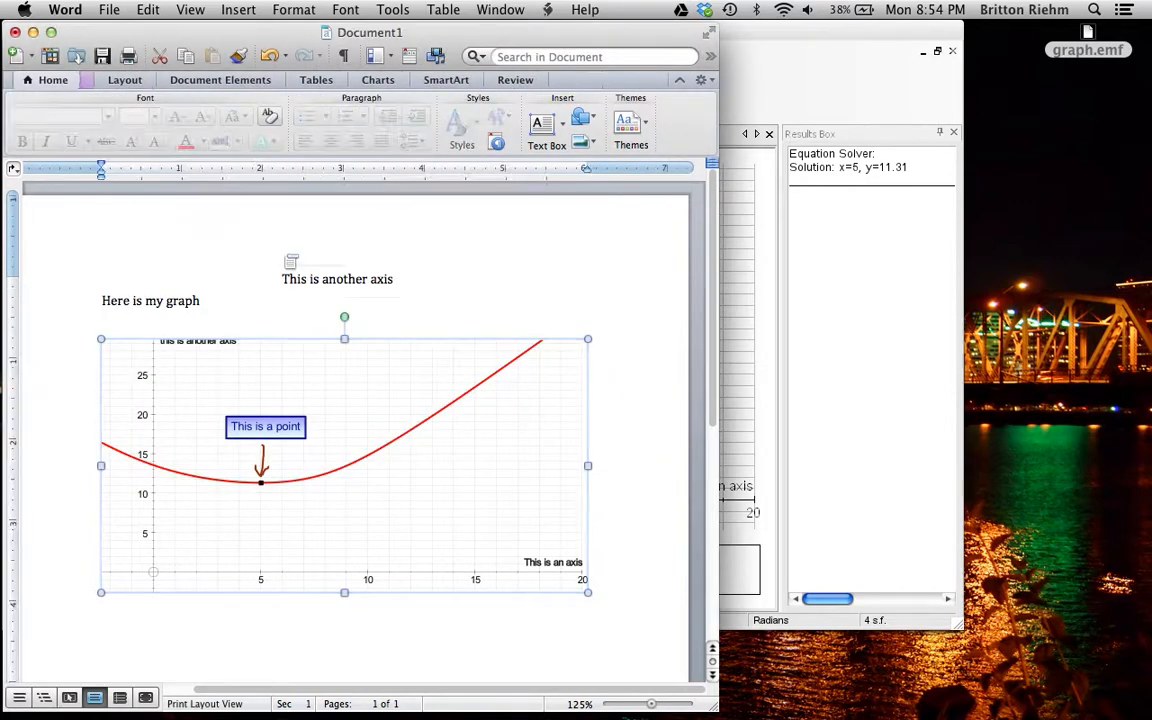
# Step: Move the "This is another axis" text box onto the cut-off vertical axis label at the graph's upper edge
pyautogui.click(312, 280)
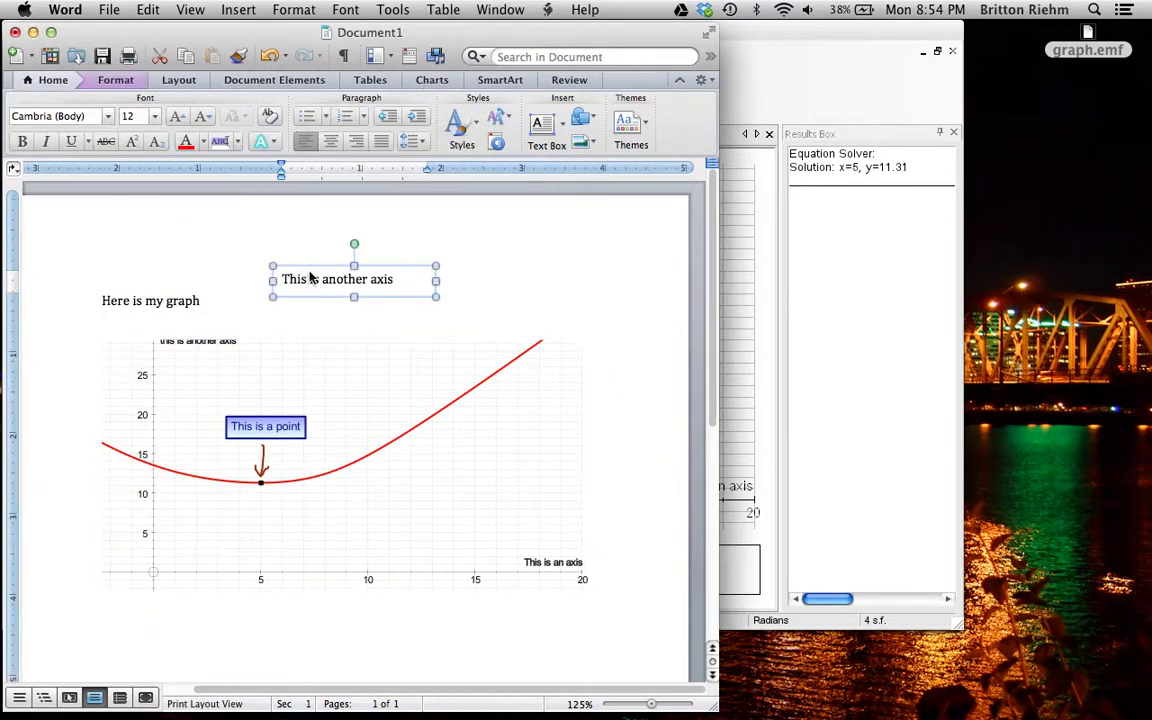
pyautogui.moveTo(303, 267); pyautogui.dragTo(162, 325)
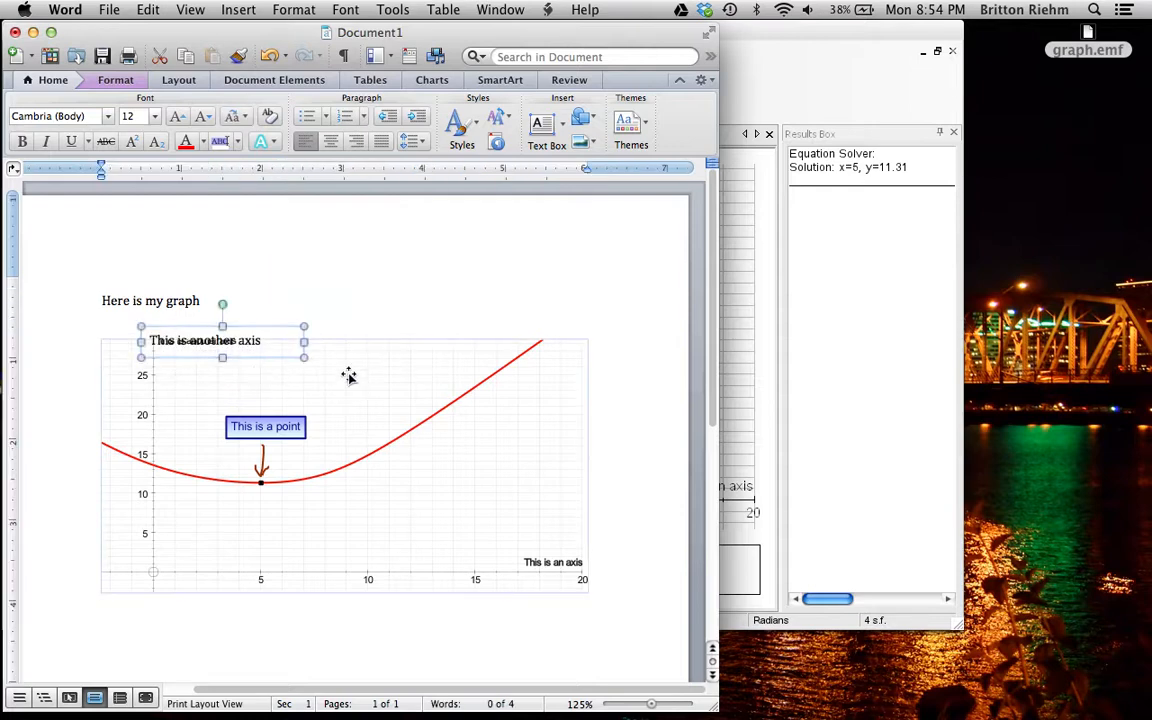
pyautogui.moveTo(252, 330); pyautogui.dragTo(255, 328)
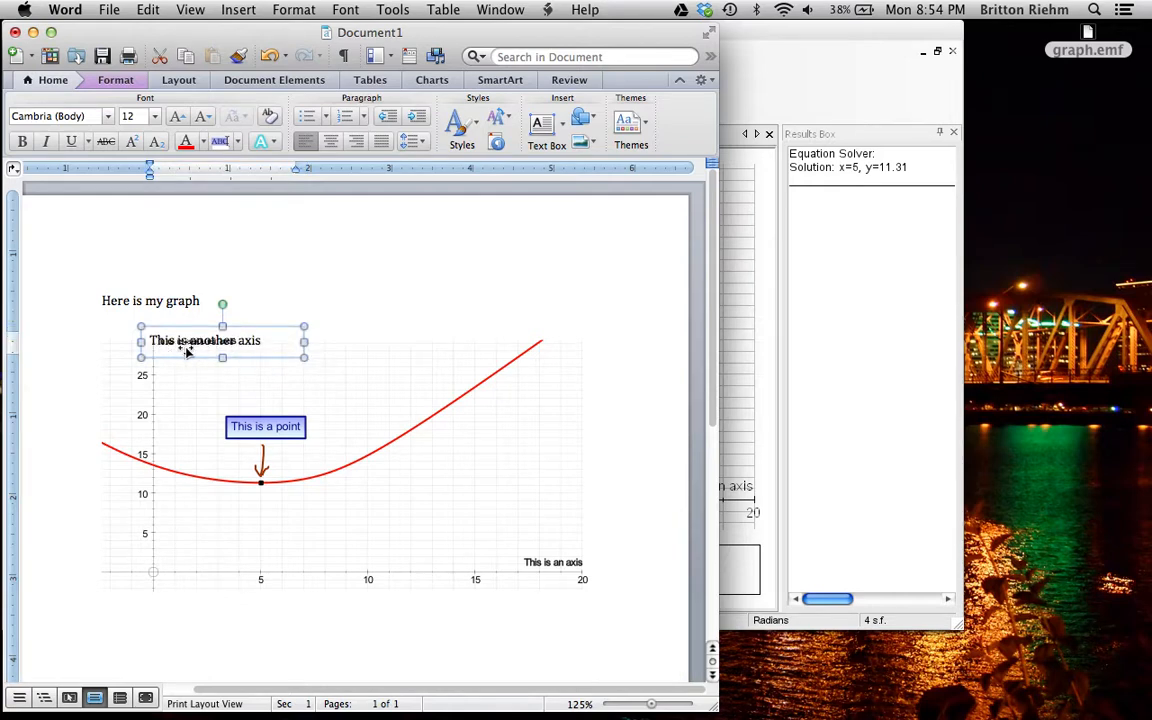
# Step: Give the text box a solid white fill with 100% transparency, and shift it just below the cut-off axis label
pyautogui.rightClick(268, 329)
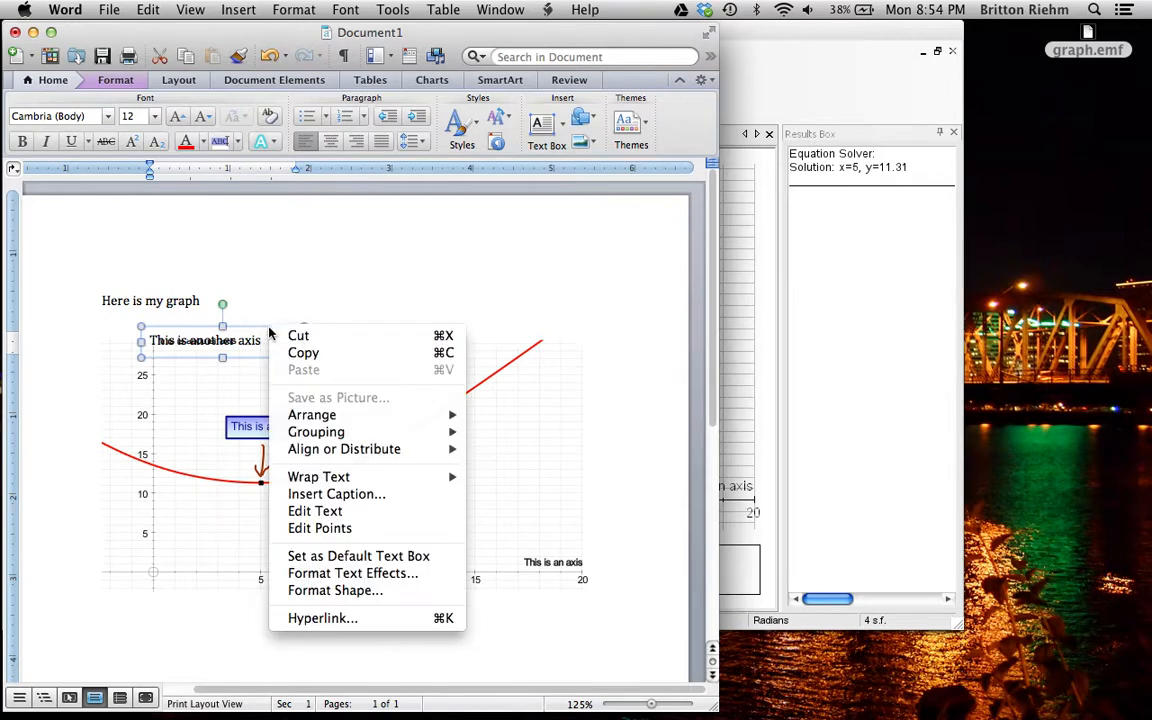
pyautogui.click(307, 591)
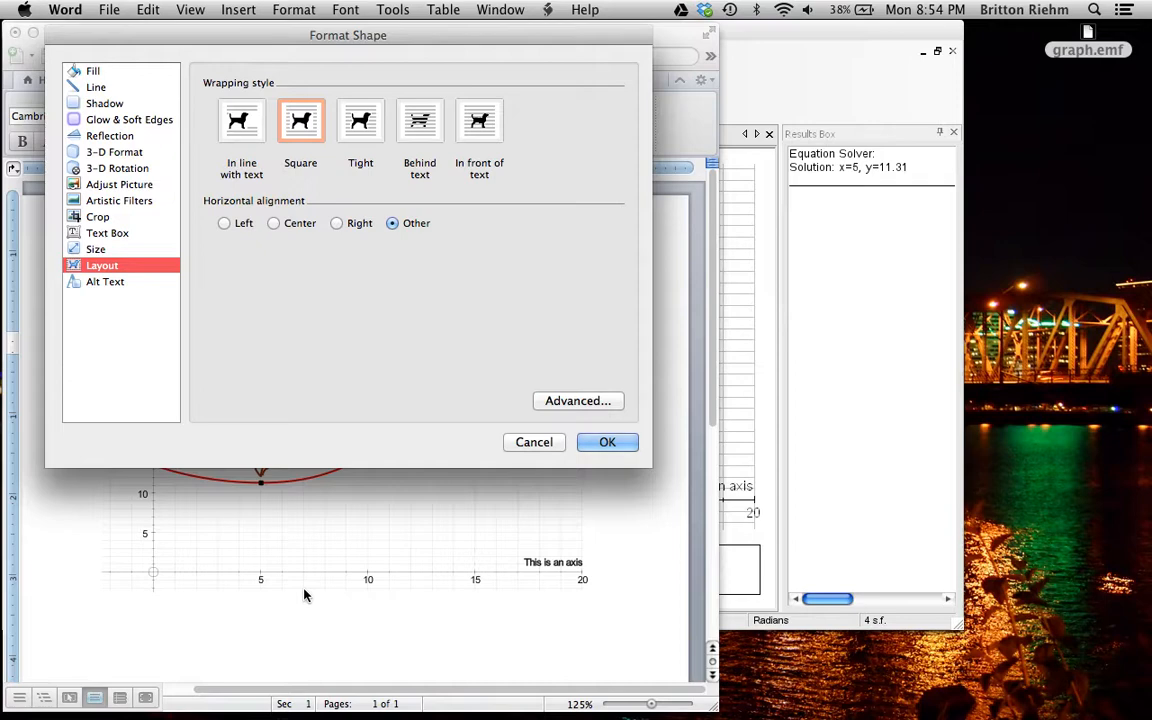
pyautogui.click(90, 71)
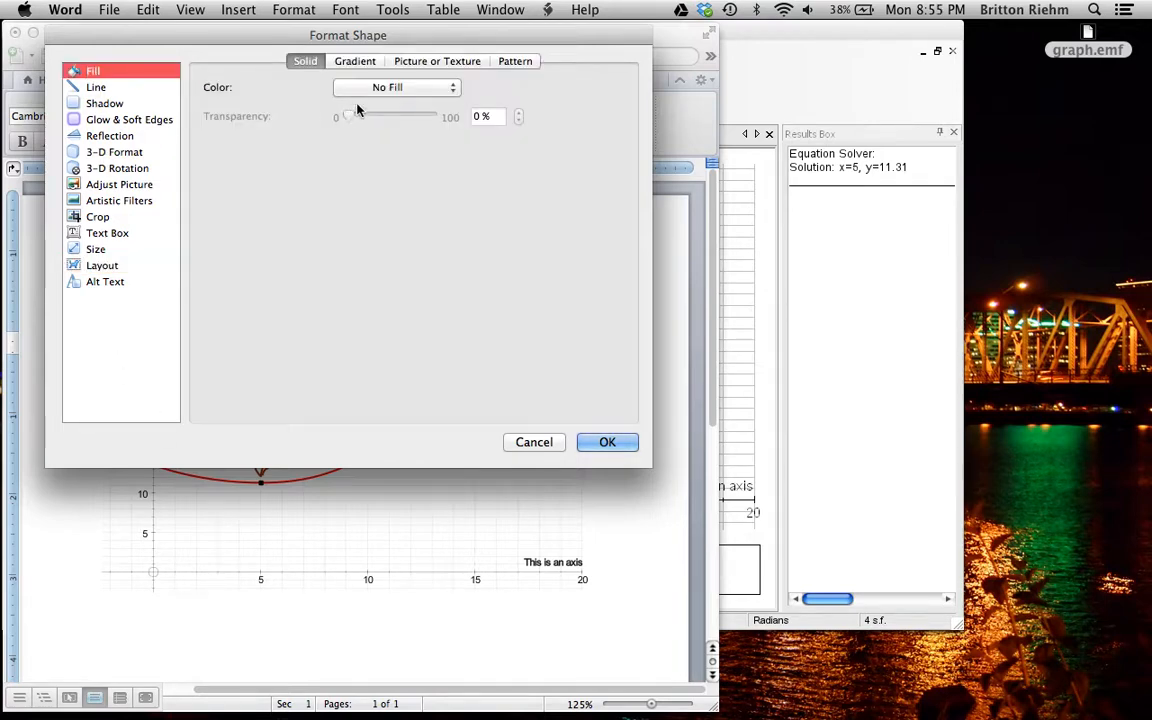
pyautogui.click(369, 90)
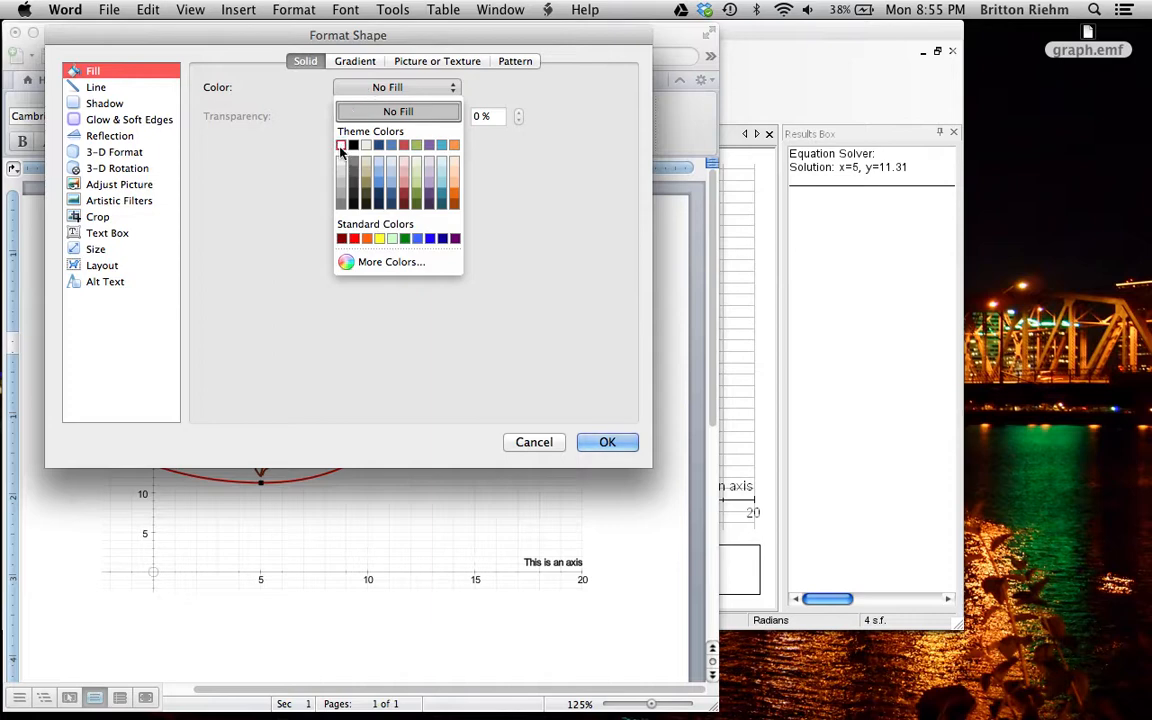
pyautogui.press('Escape')
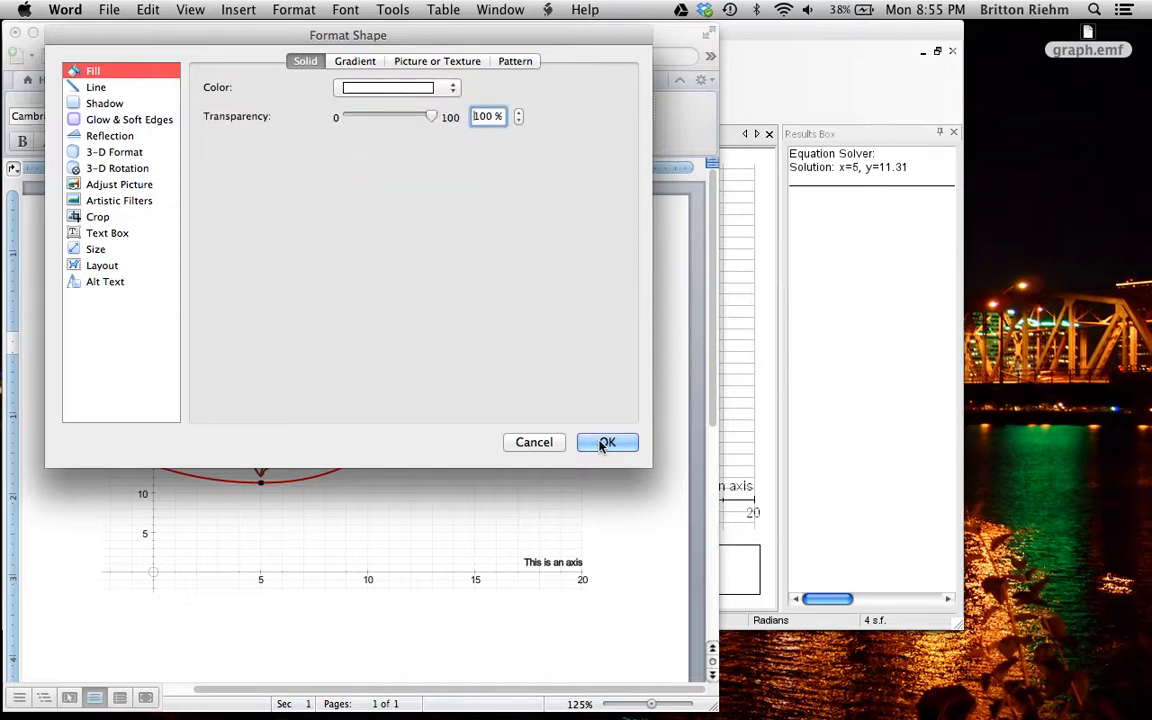
pyautogui.click(604, 442)
pyautogui.moveTo(285, 325); pyautogui.dragTo(308, 348)
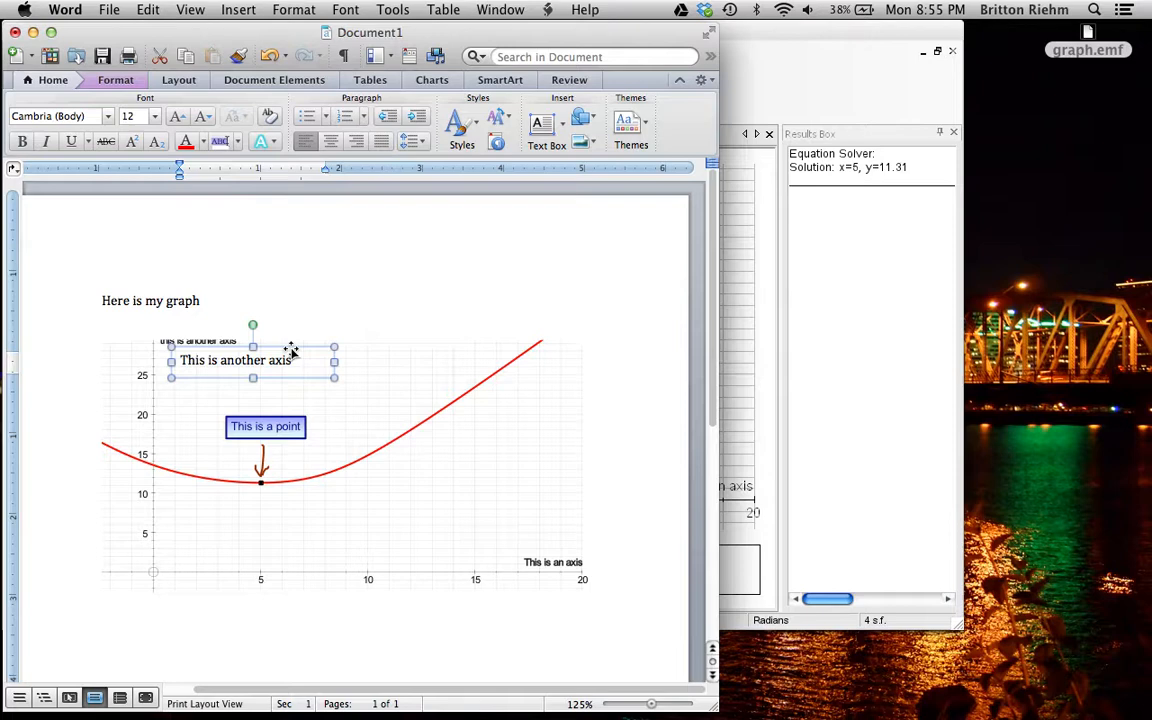
# Step: Make the text box's white fill fully opaque by reducing its transparency to 0%
pyautogui.rightClick(292, 351)
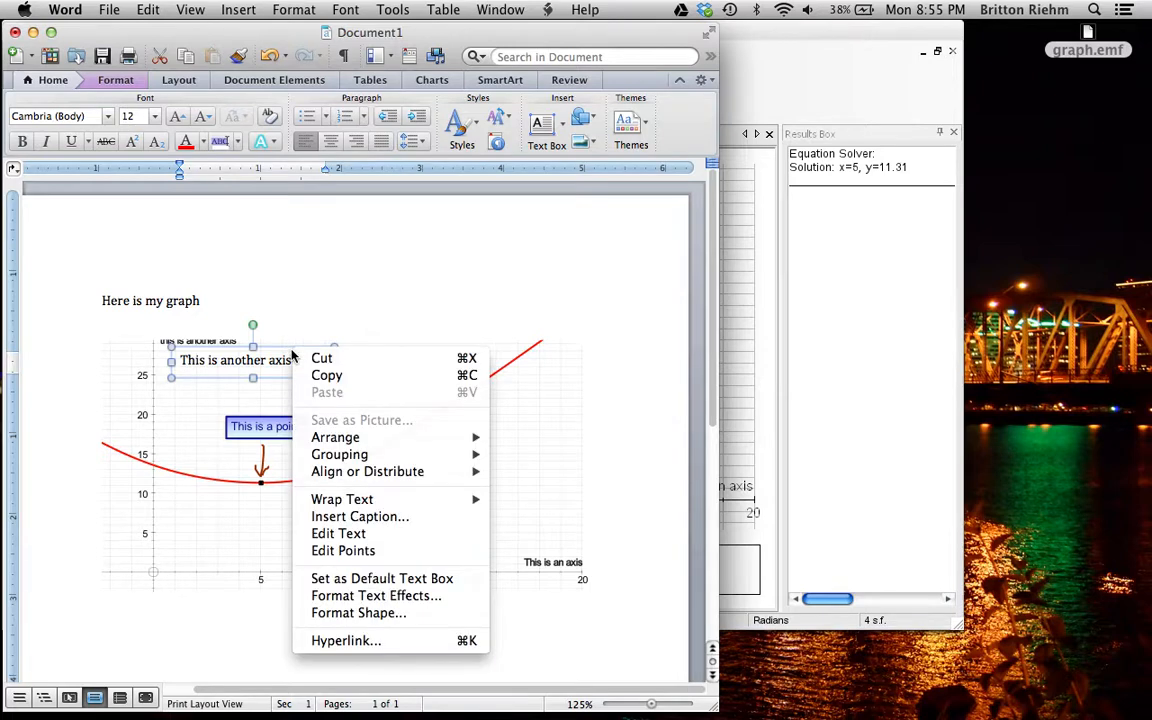
pyautogui.click(343, 614)
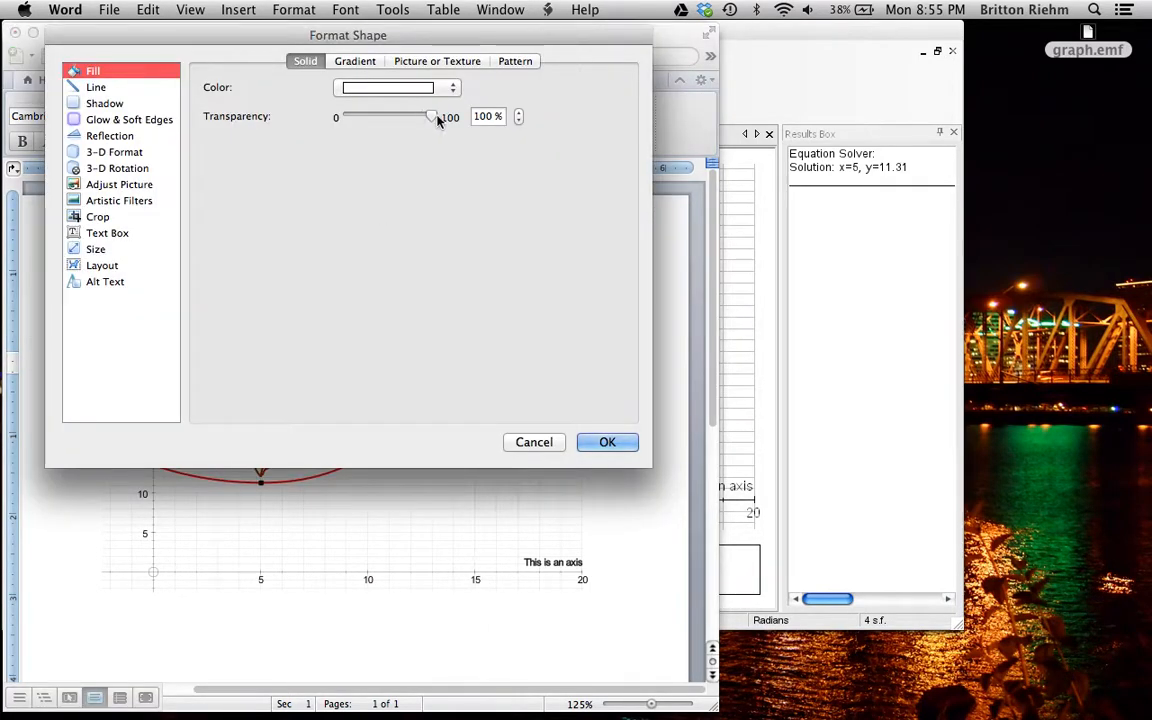
pyautogui.moveTo(431, 119); pyautogui.dragTo(340, 124)
pyautogui.click(607, 442)
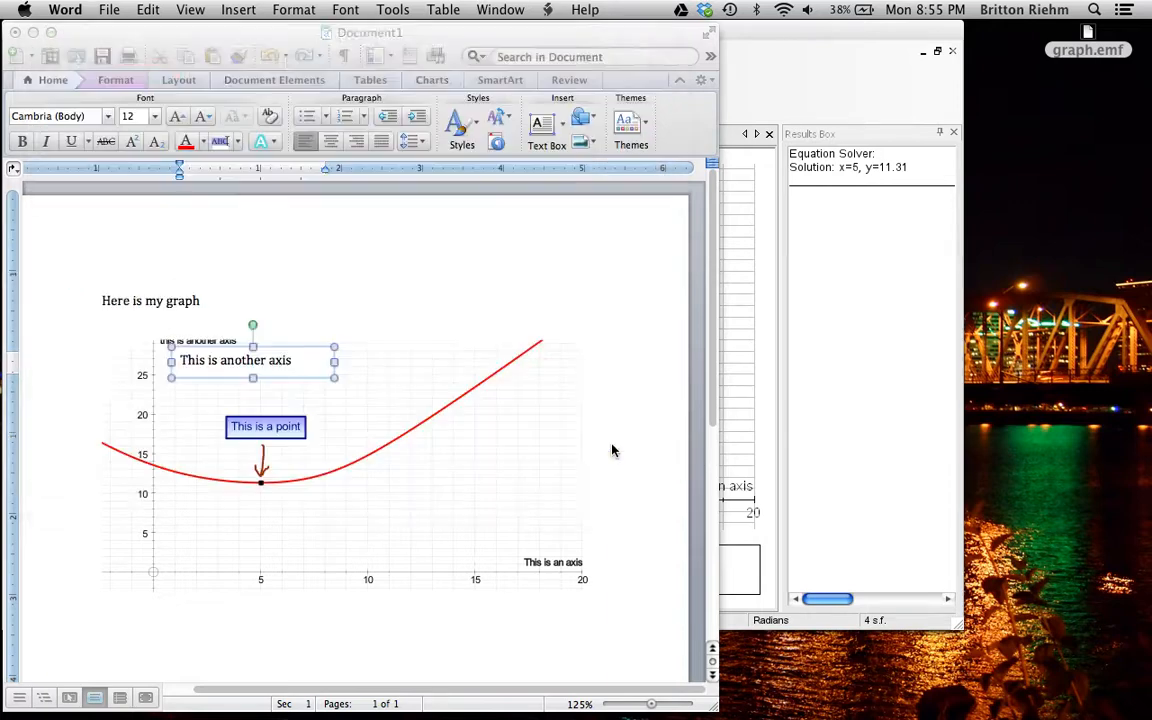
# Step: Move the white text box over the graph's cut-off vertical axis label to cover it, and deselect the box
pyautogui.moveTo(295, 351); pyautogui.dragTo(263, 342)
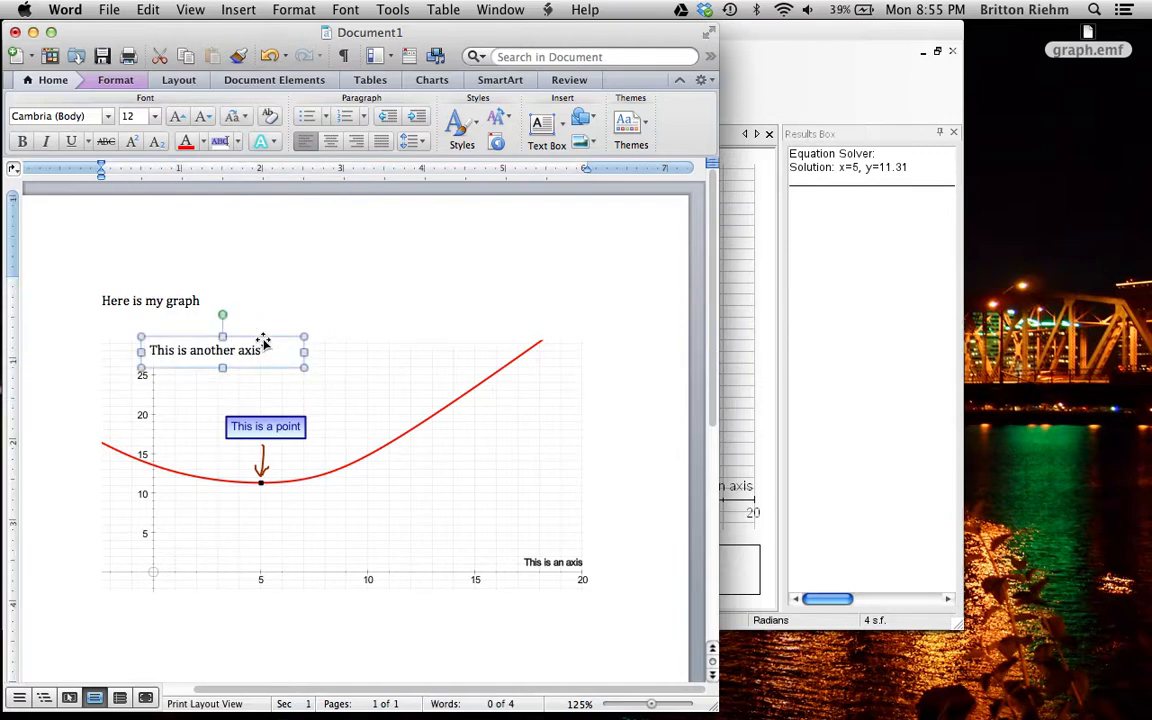
pyautogui.click(386, 322)
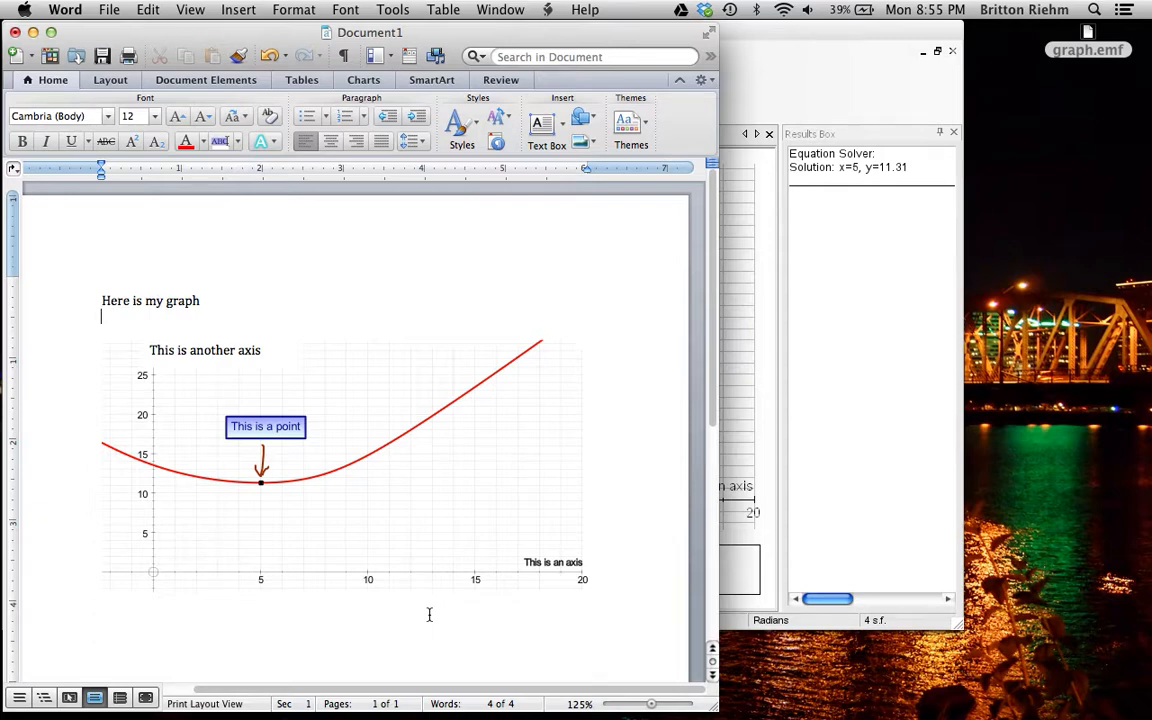
pyautogui.click(334, 465)
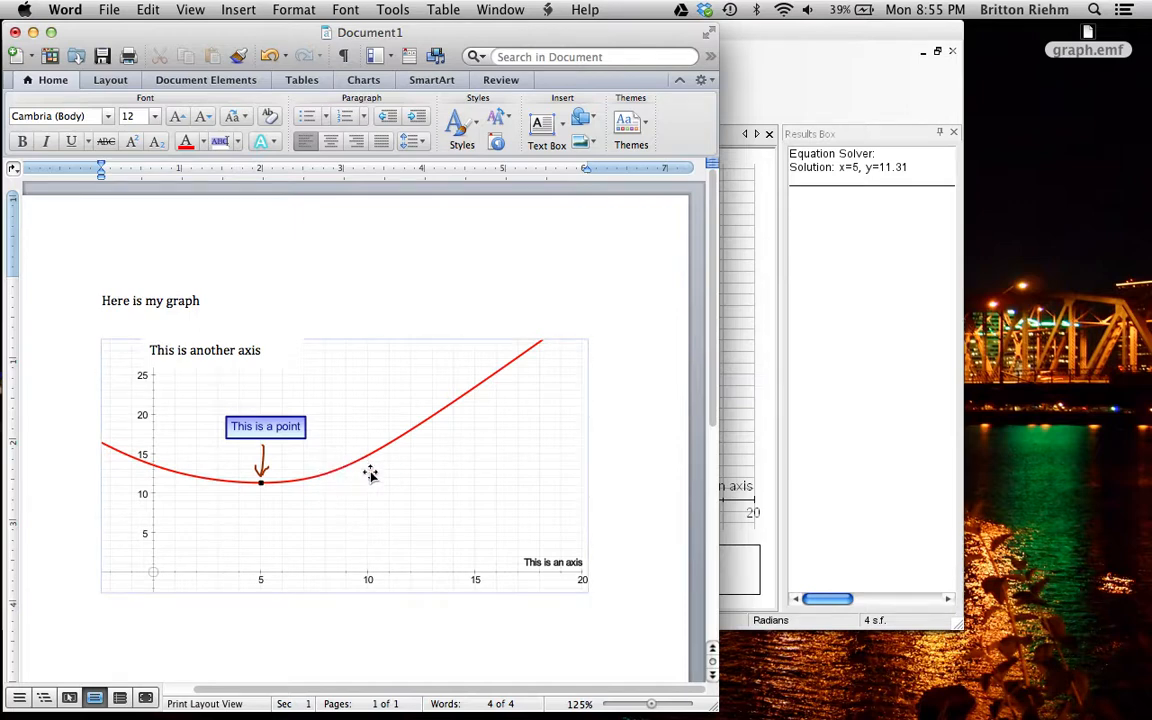